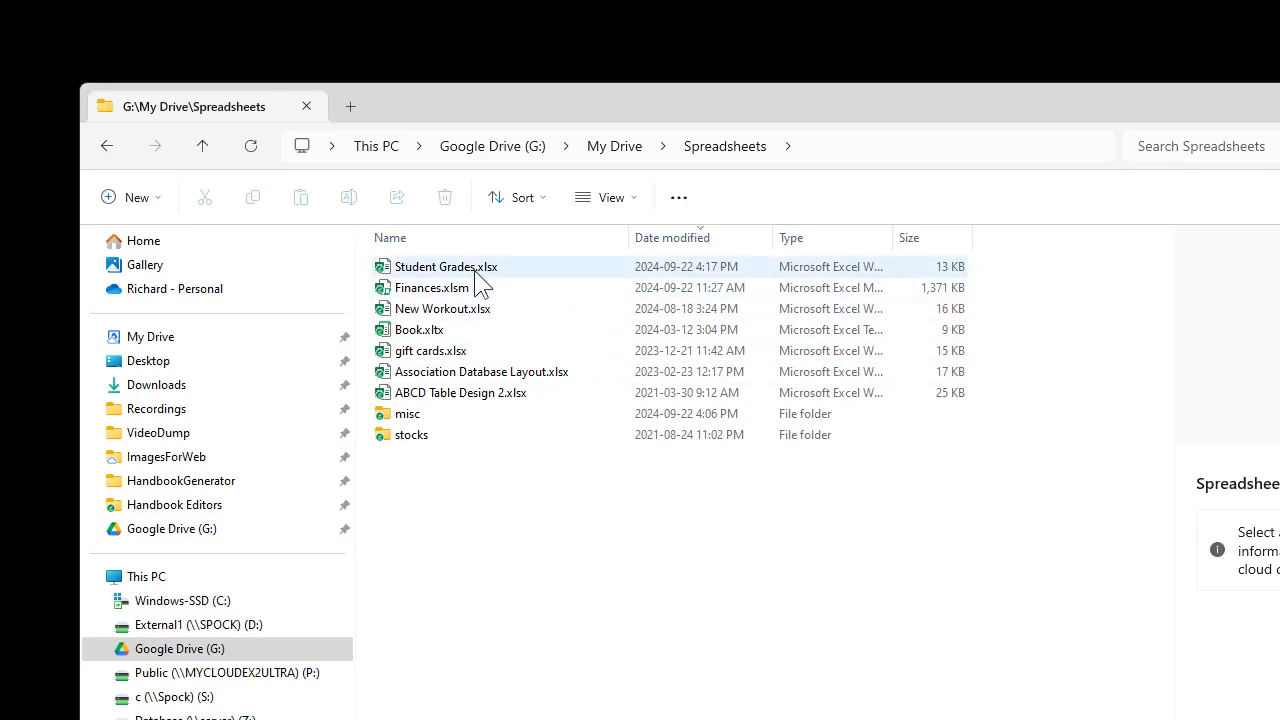
Open Student Grades.xlsx from G:\My Drive\Spreadsheets in Excel
{"action": "left_click", "coordinate": [472, 268]}
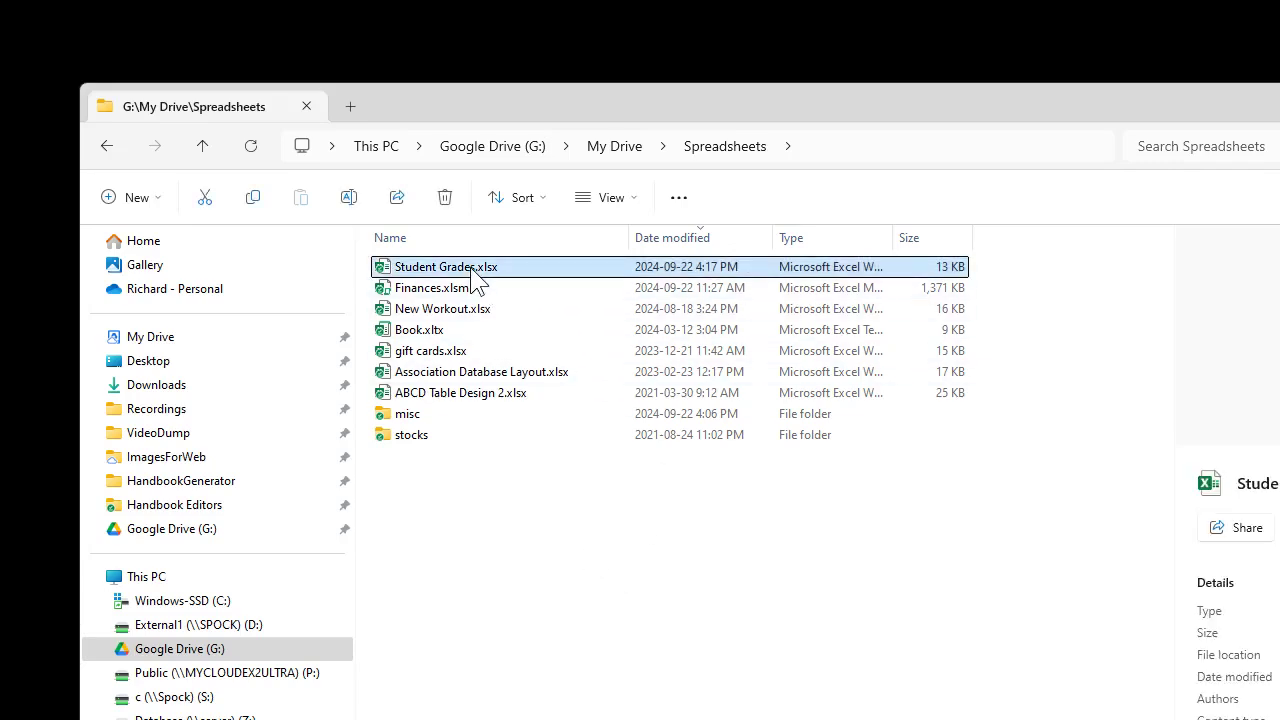
{"action": "double_click", "coordinate": [475, 280]}
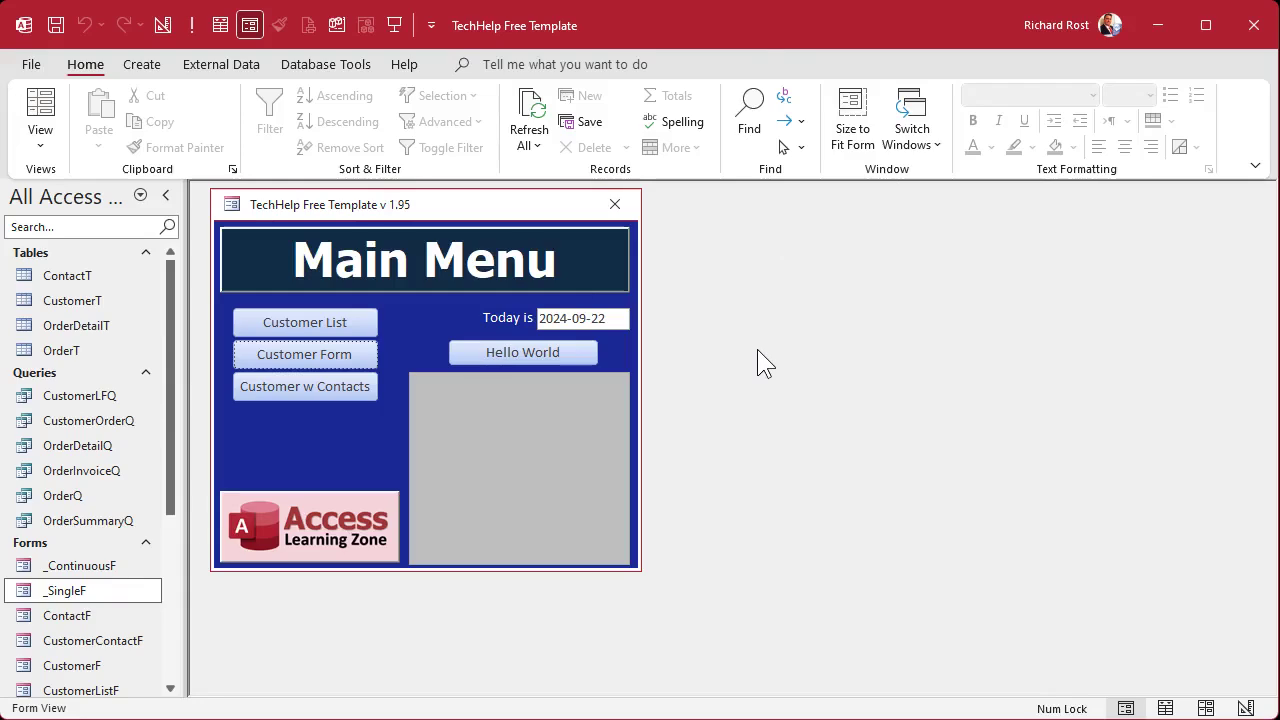
Start an Excel link to G:\My Drive\Spreadsheets\Student Grades.xlsx as a linked table
{"action": "left_click", "coordinate": [223, 65]}
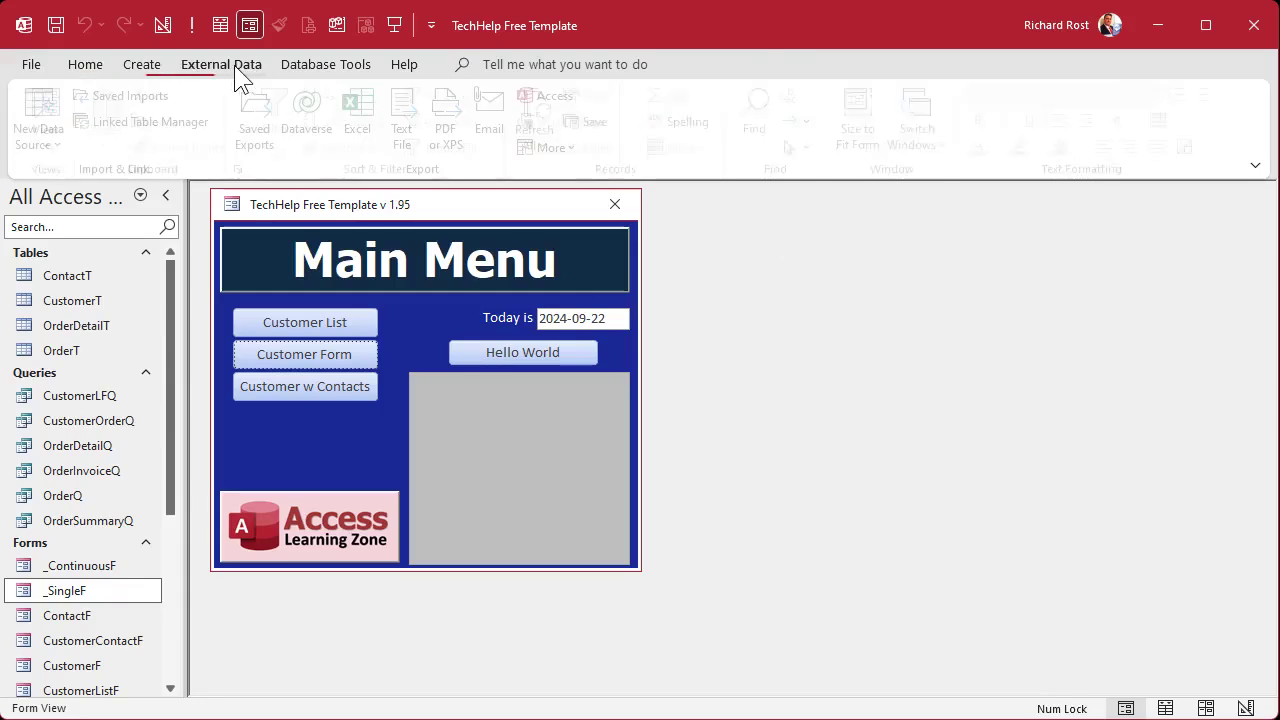
{"action": "left_click", "coordinate": [50, 135]}
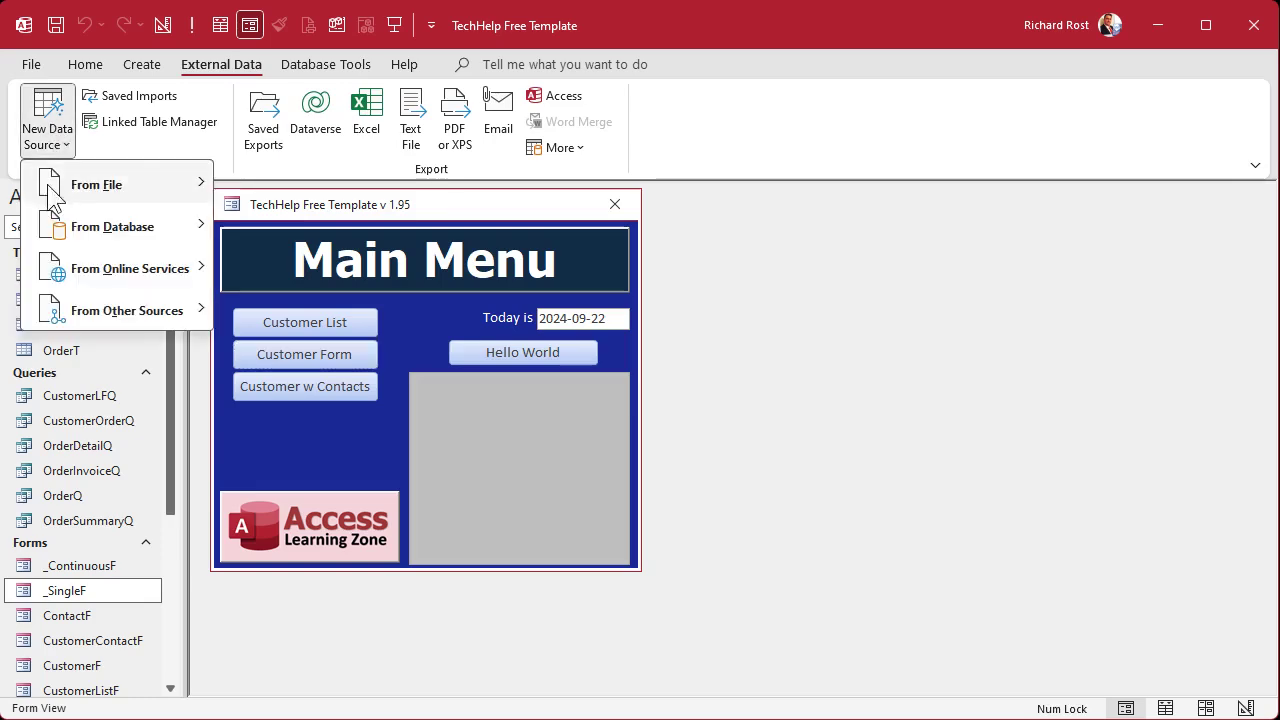
{"action": "mouse_move", "coordinate": [140, 185]}
{"action": "left_click", "coordinate": [283, 195]}
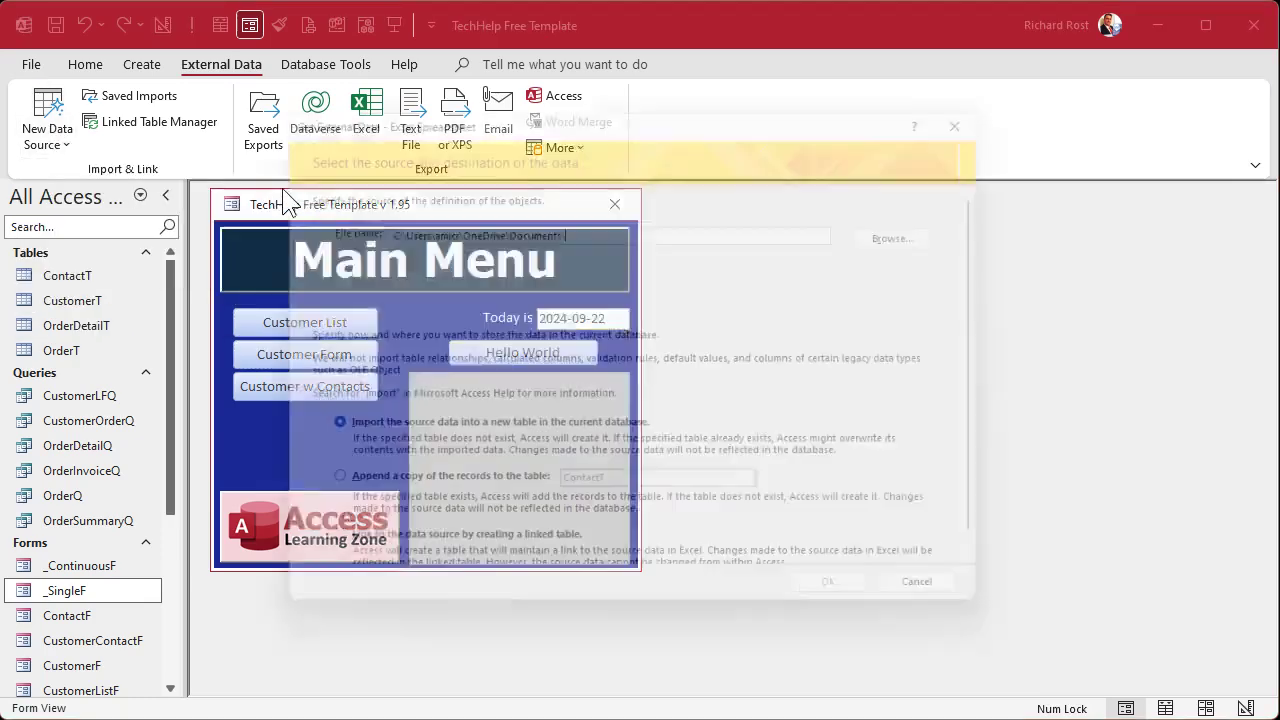
{"action": "left_click", "coordinate": [402, 557]}
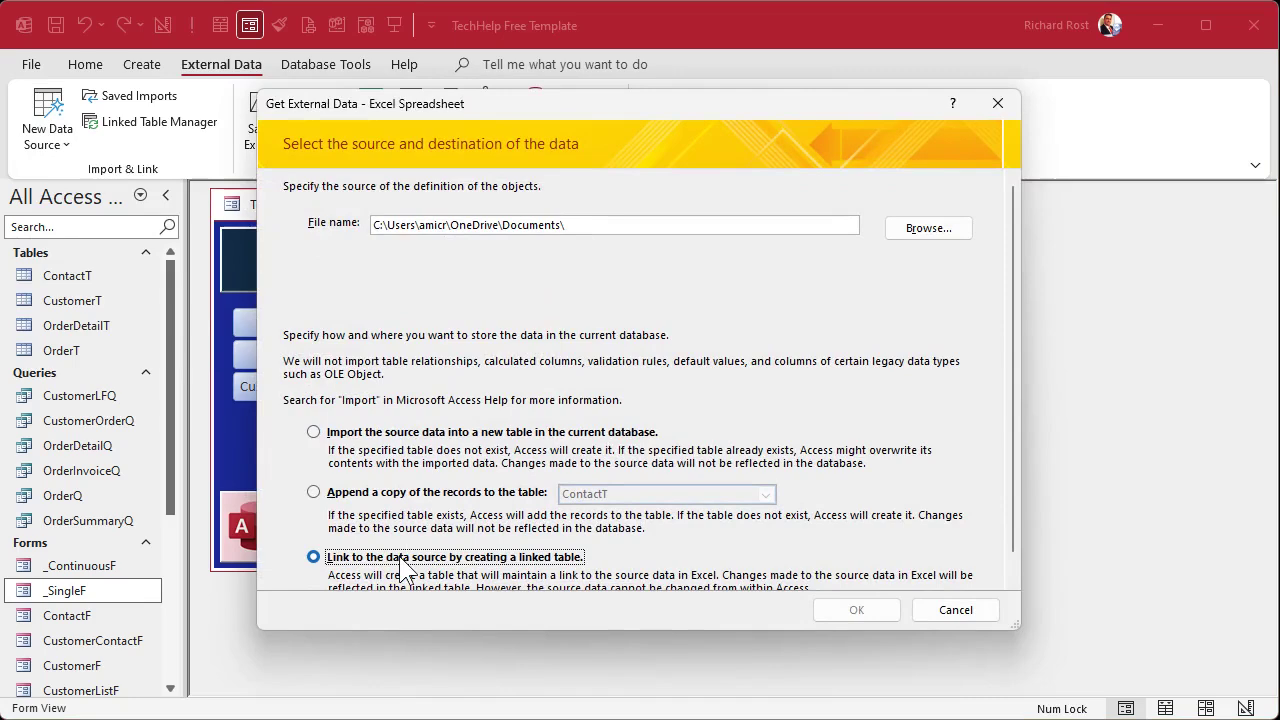
{"action": "left_click", "coordinate": [926, 232]}
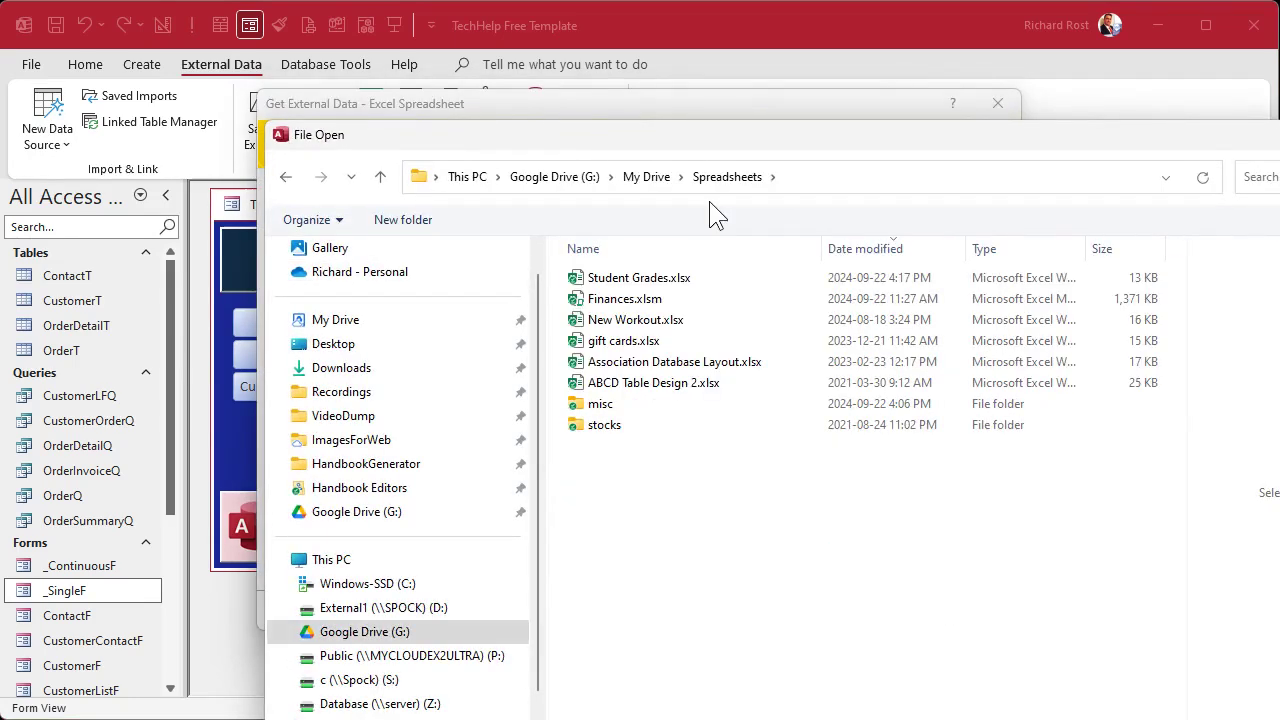
{"action": "left_click", "coordinate": [608, 278]}
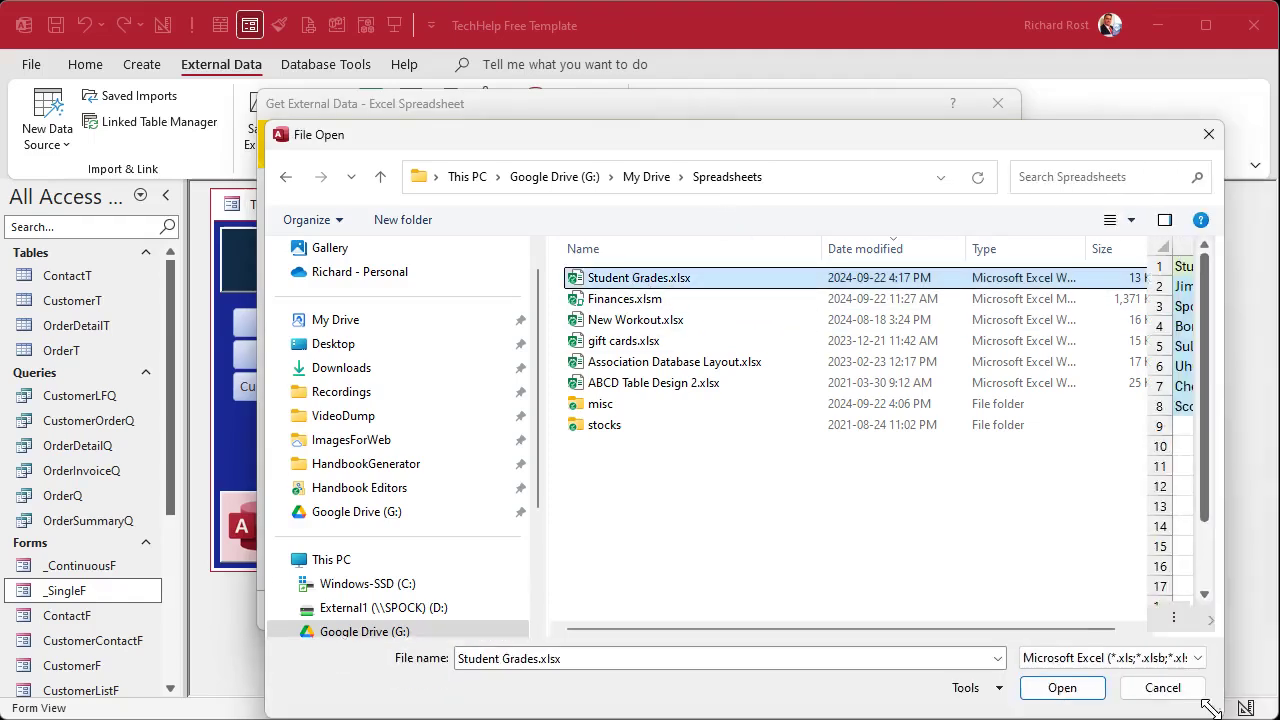
{"action": "left_click", "coordinate": [1058, 686]}
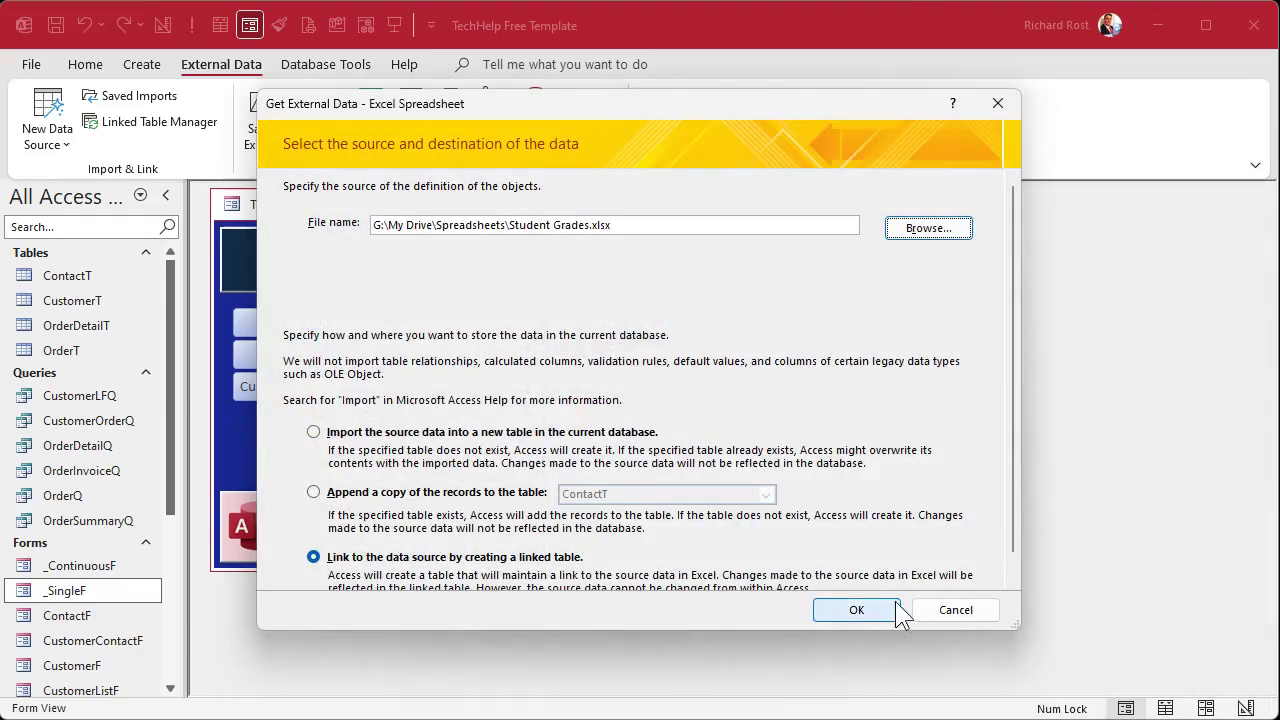
Link the sheet with first-row headings as a table named GradeT
{"action": "left_click", "coordinate": [857, 610]}
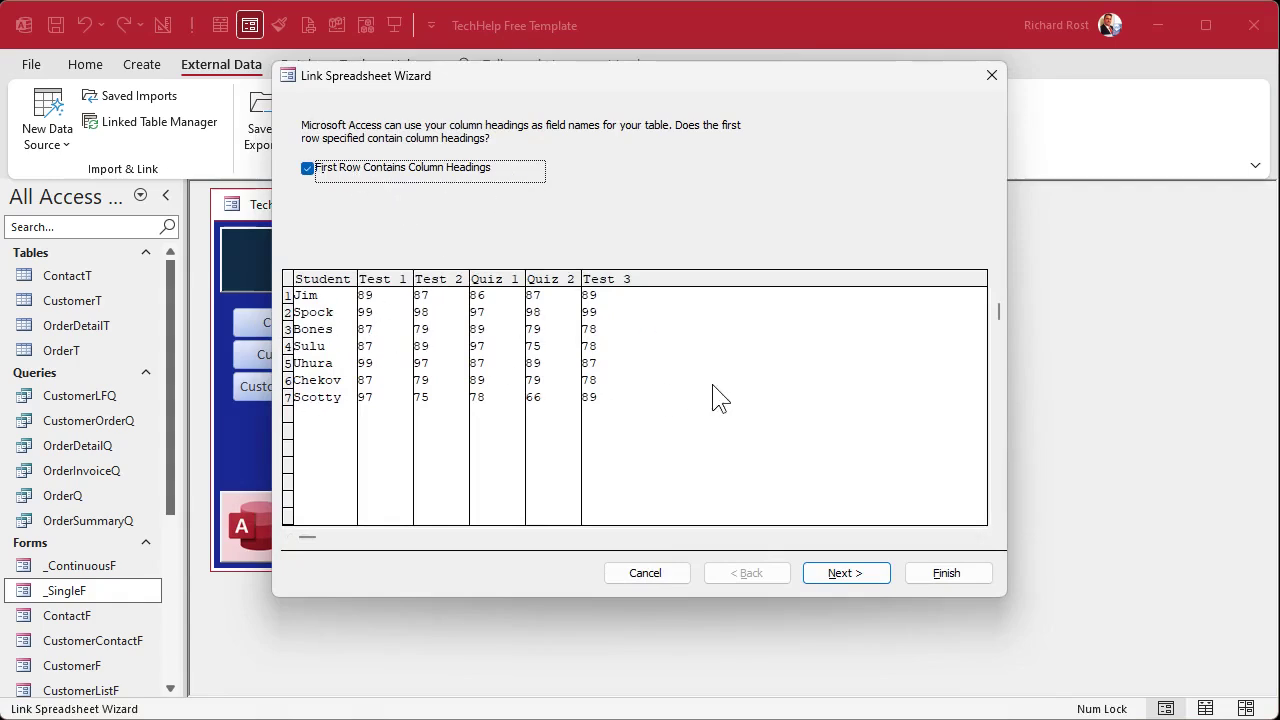
{"action": "left_click", "coordinate": [866, 572]}
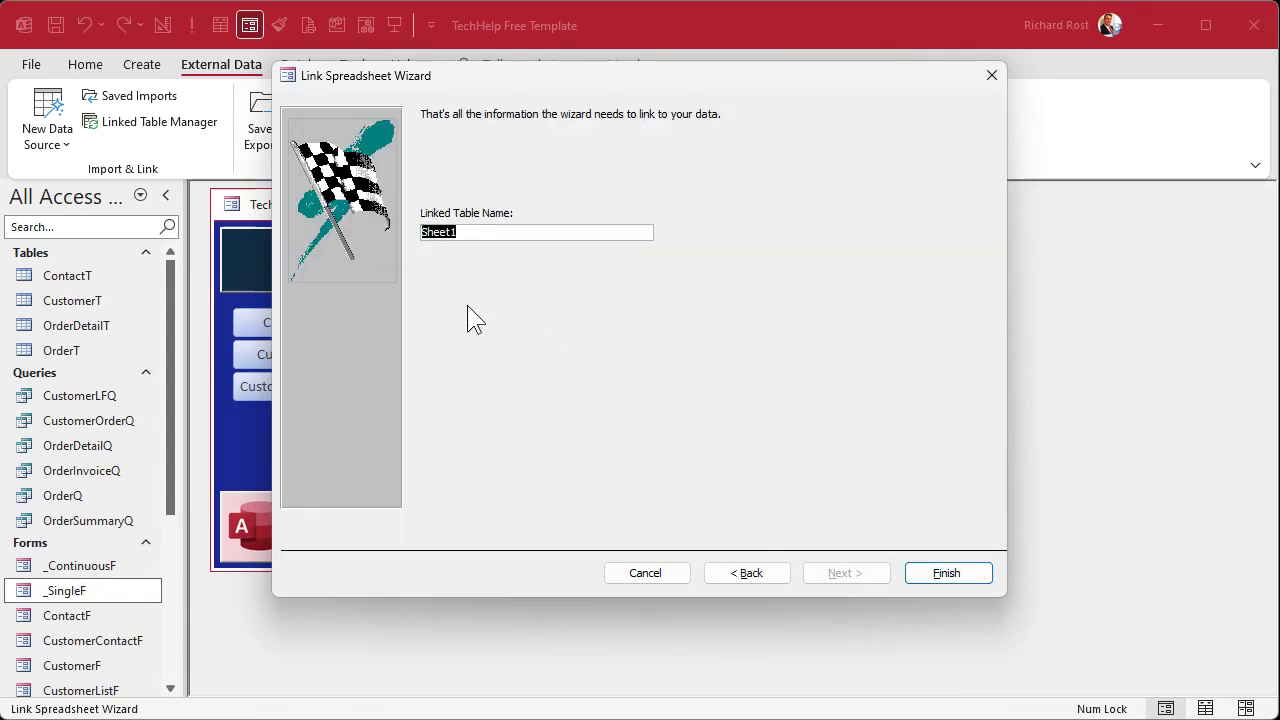
{"action": "type", "text": "GradeT"}
{"action": "key", "text": "Return"}
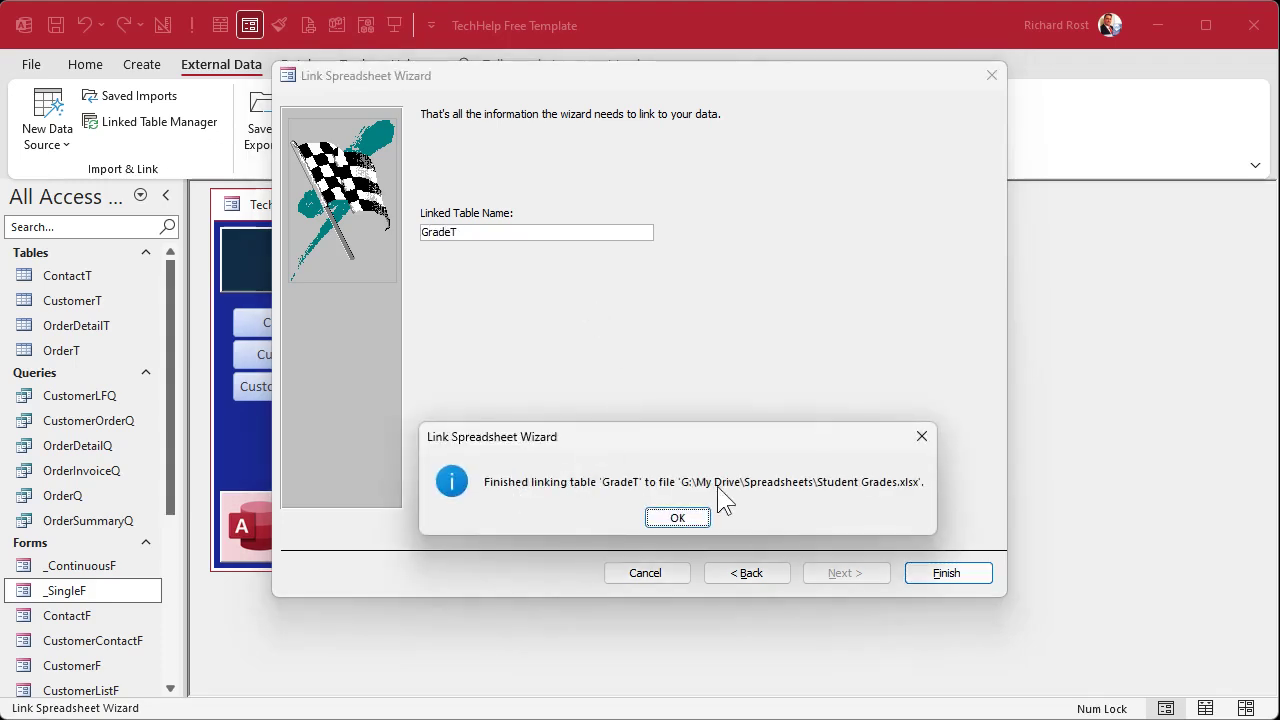
{"action": "left_click", "coordinate": [699, 516]}
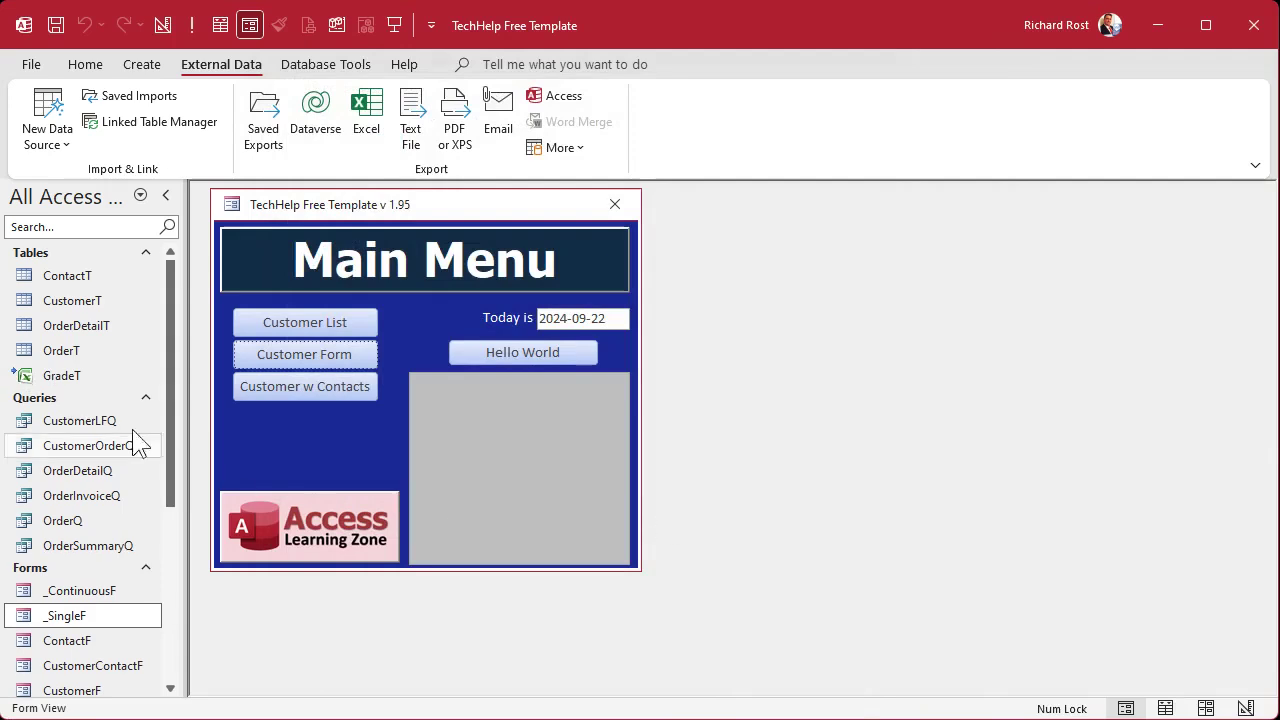
{"action": "left_click", "coordinate": [87, 378]}
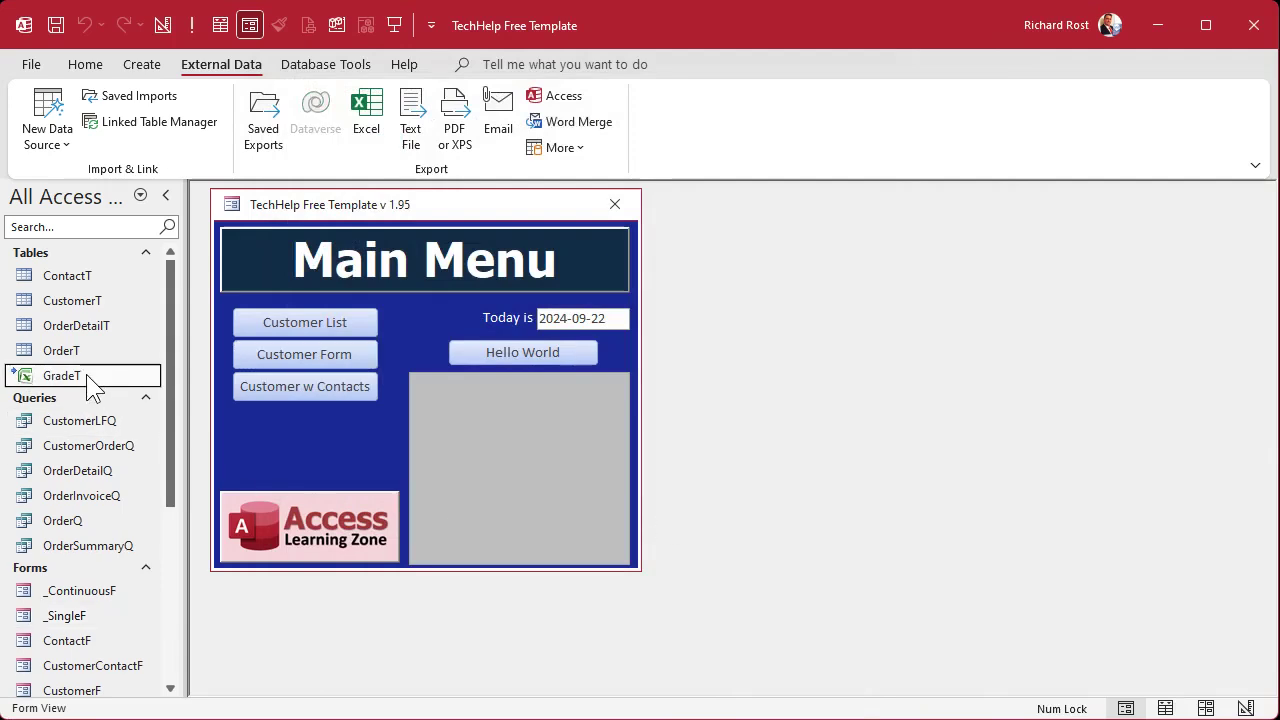
{"action": "double_click", "coordinate": [86, 376]}
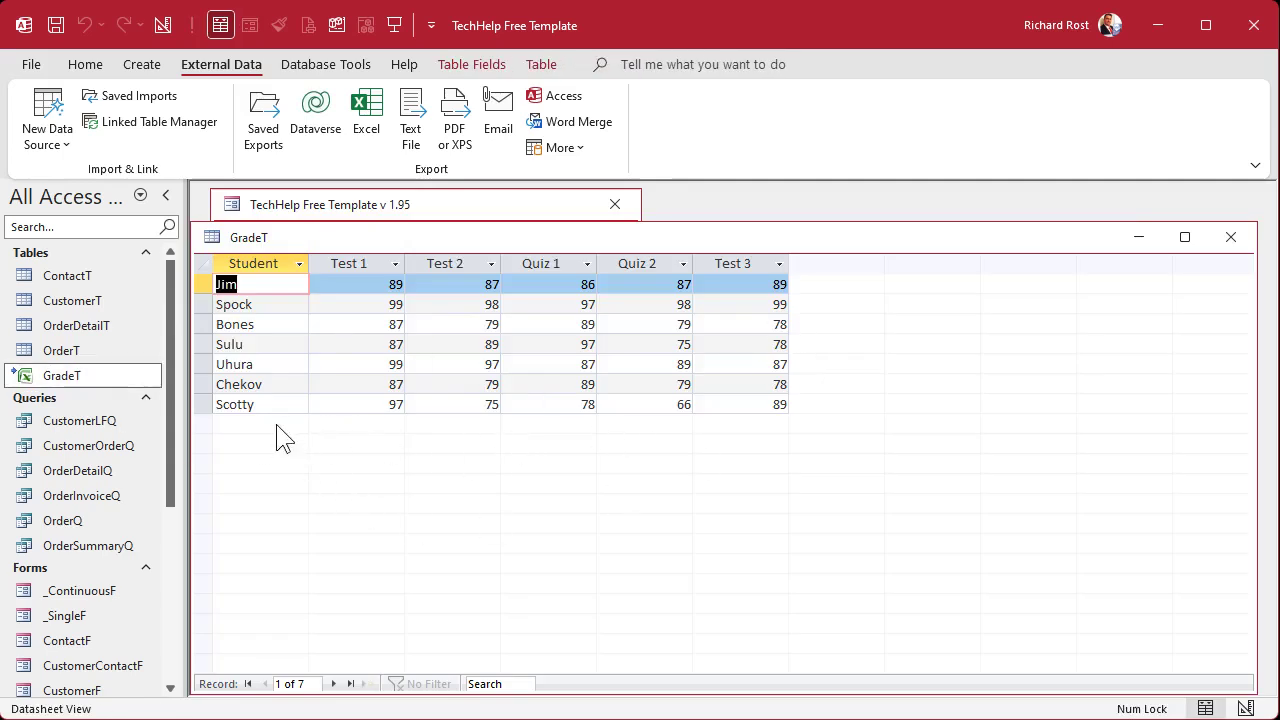
{"action": "left_click", "coordinate": [355, 364]}
{"action": "key", "text": "1"}
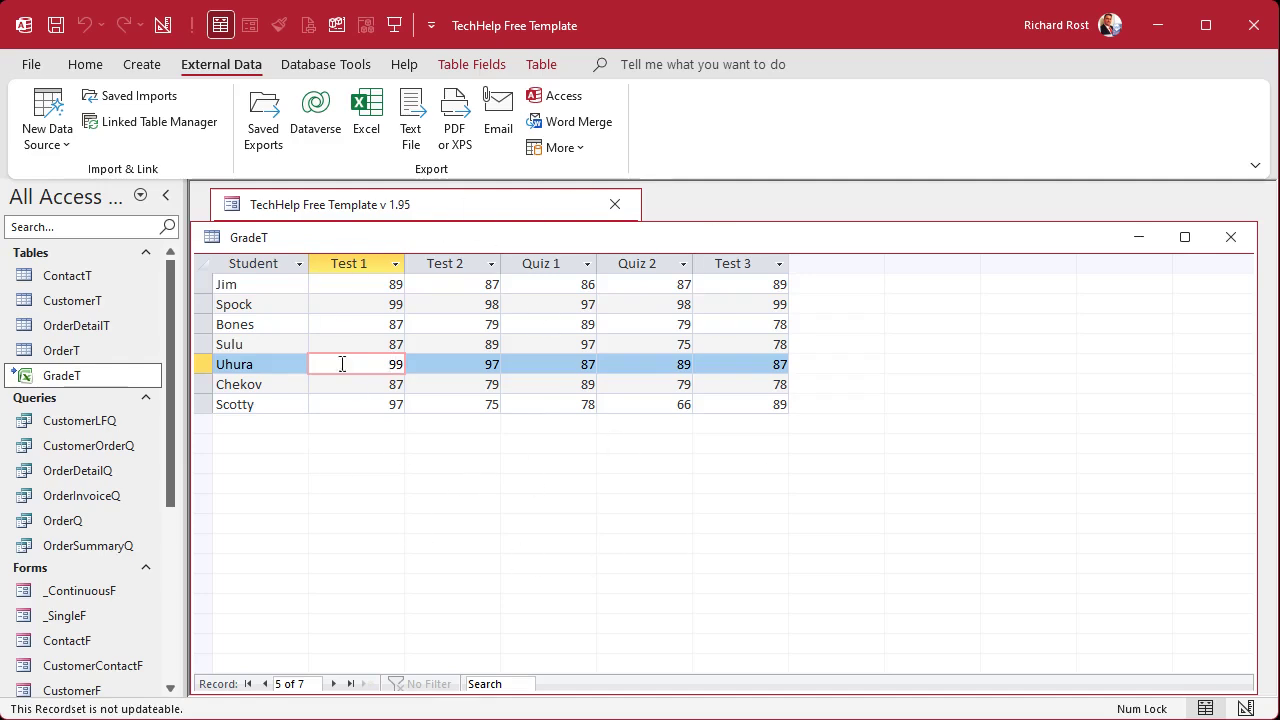
{"action": "left_click", "coordinate": [1230, 237]}
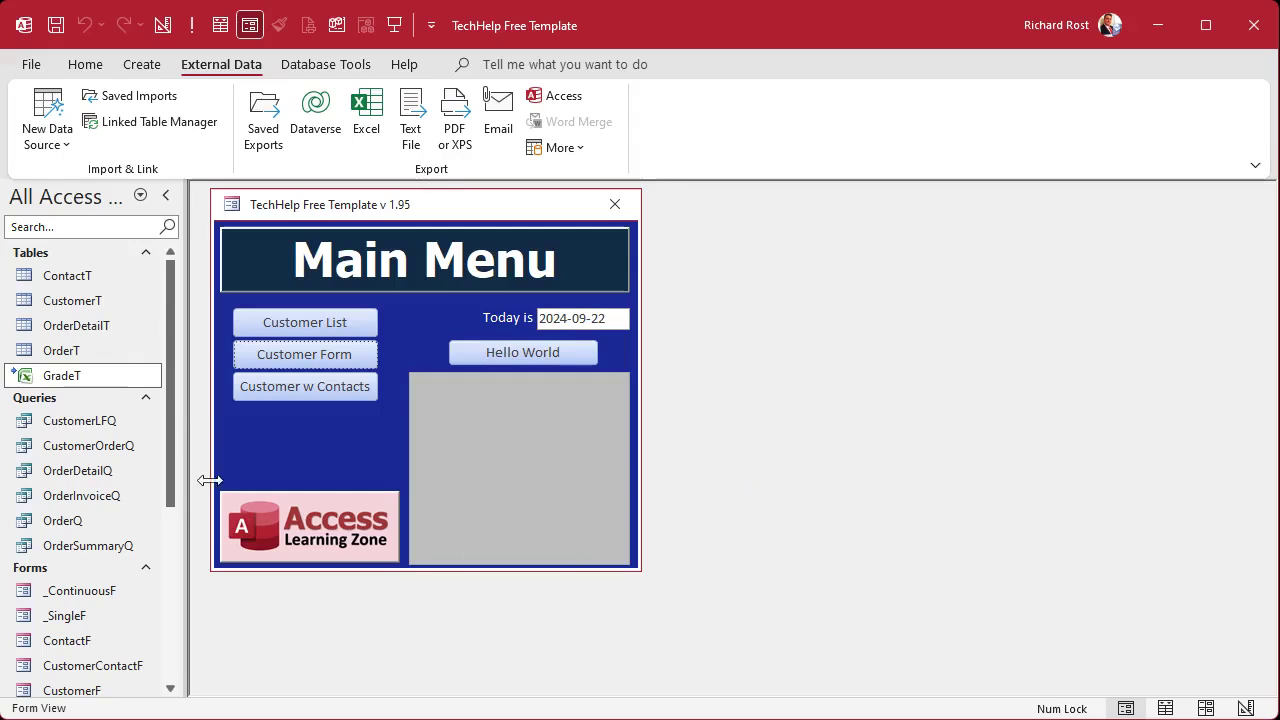
Open the GradeT link's settings in the Linked Table Manager
{"action": "right_click", "coordinate": [66, 378]}
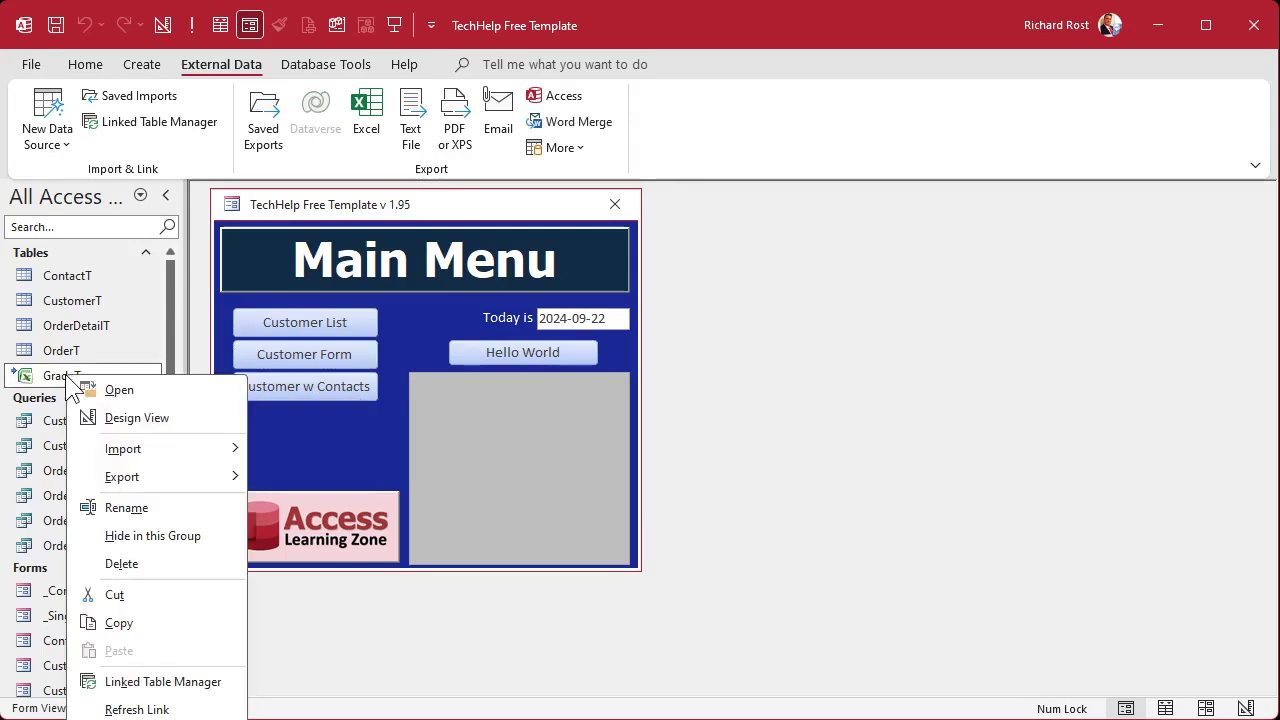
{"action": "left_click", "coordinate": [190, 683]}
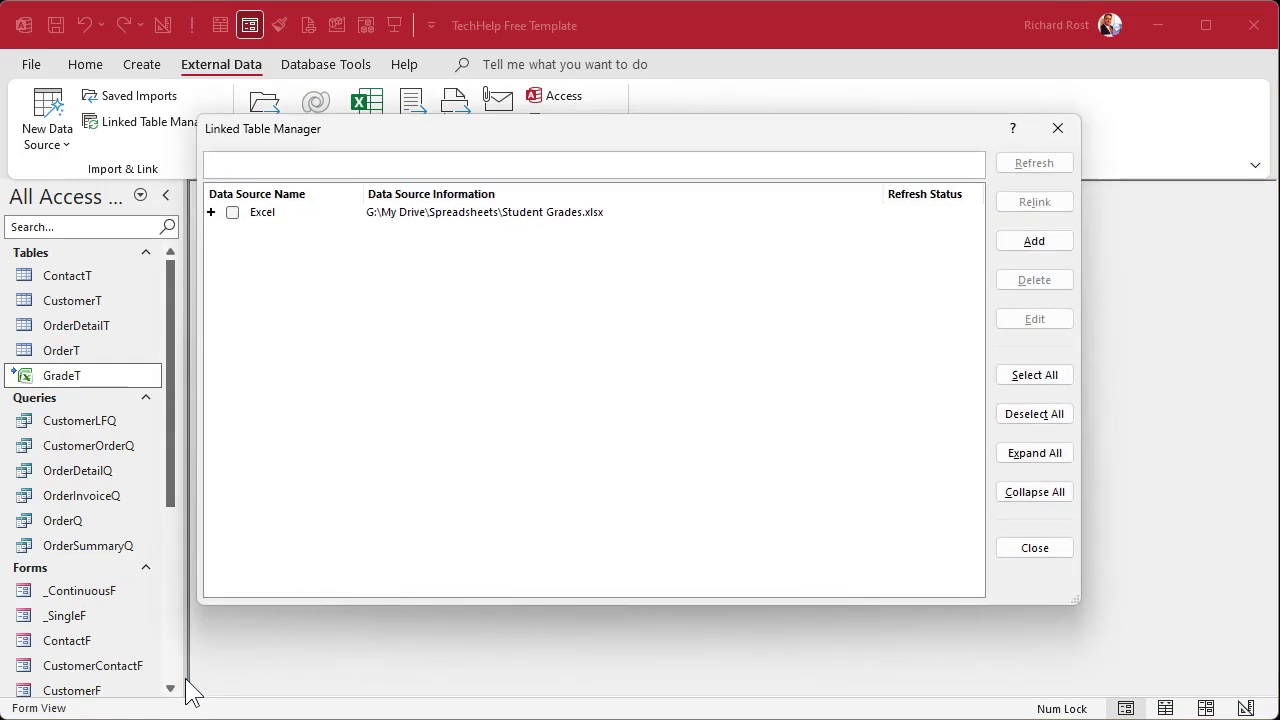
{"action": "left_click", "coordinate": [211, 212]}
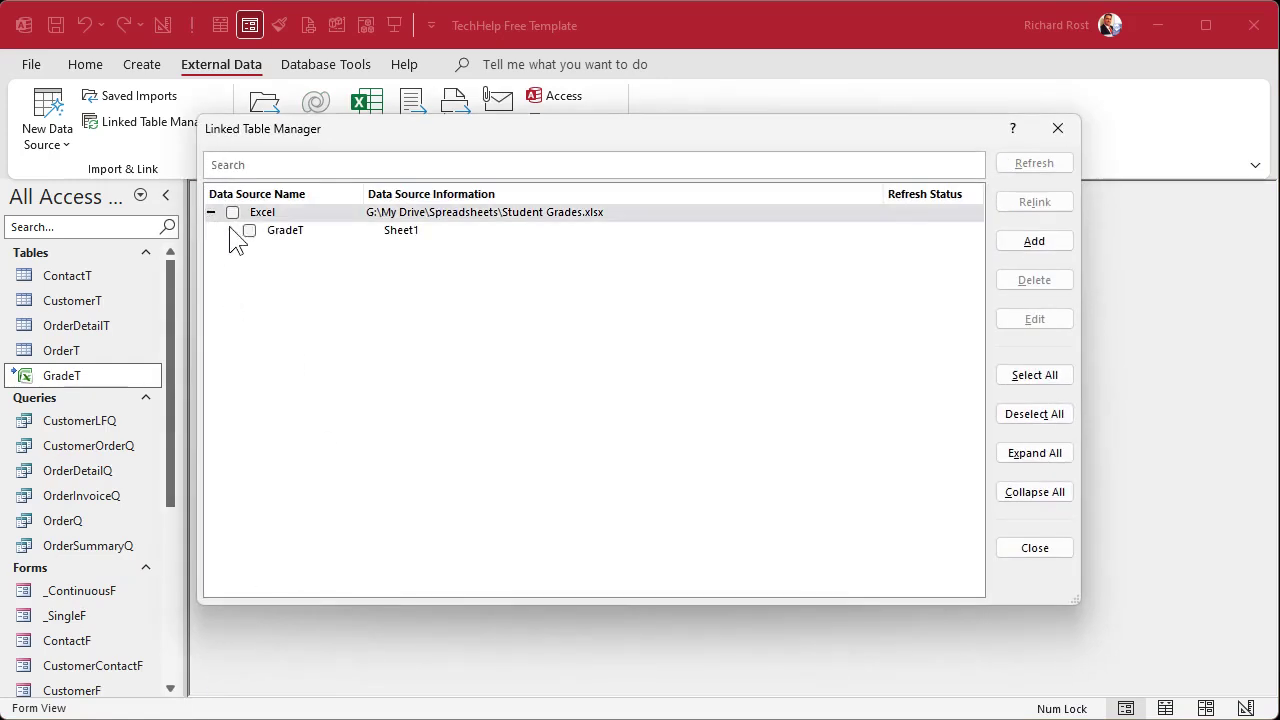
{"action": "left_click", "coordinate": [386, 246]}
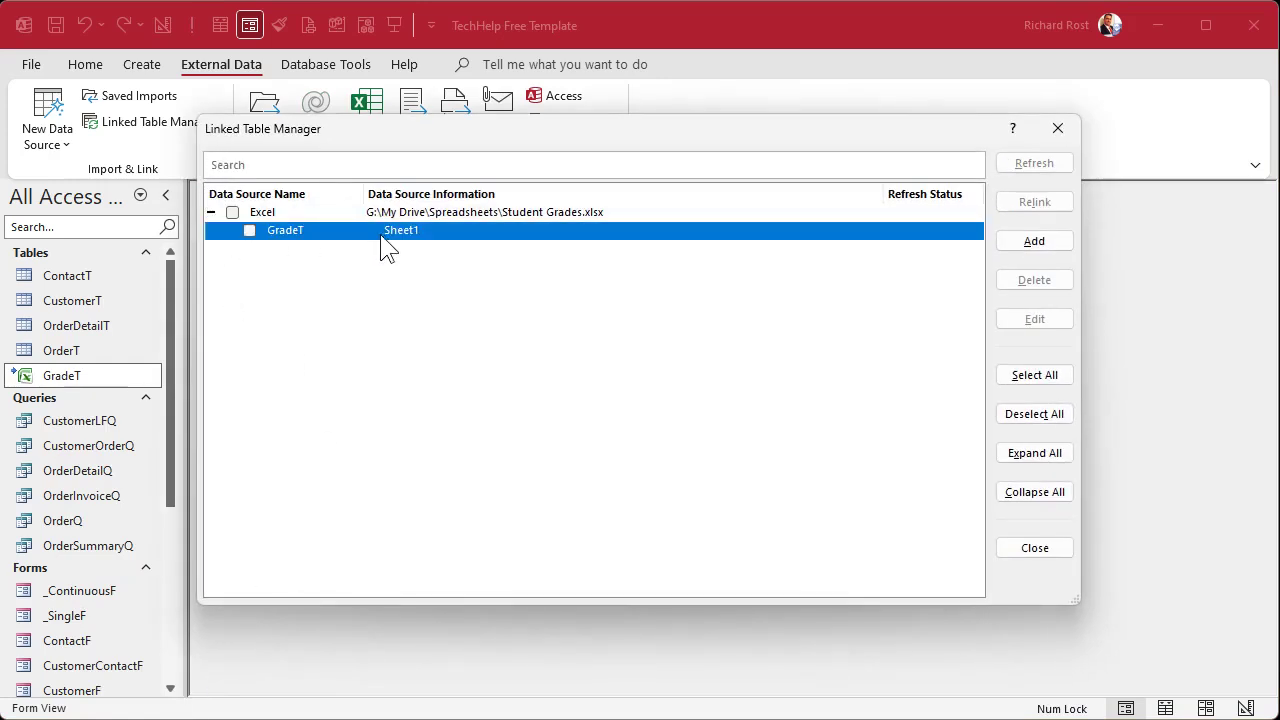
{"action": "left_click", "coordinate": [250, 231]}
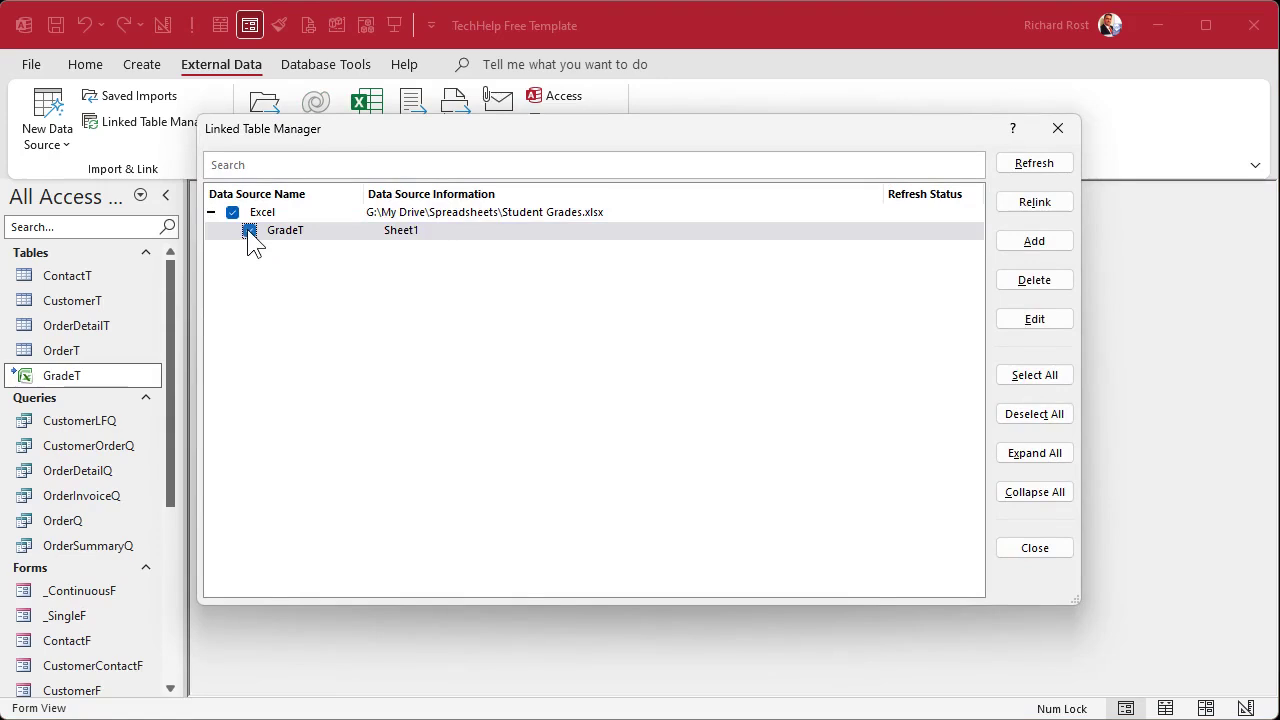
{"action": "left_click", "coordinate": [1036, 320]}
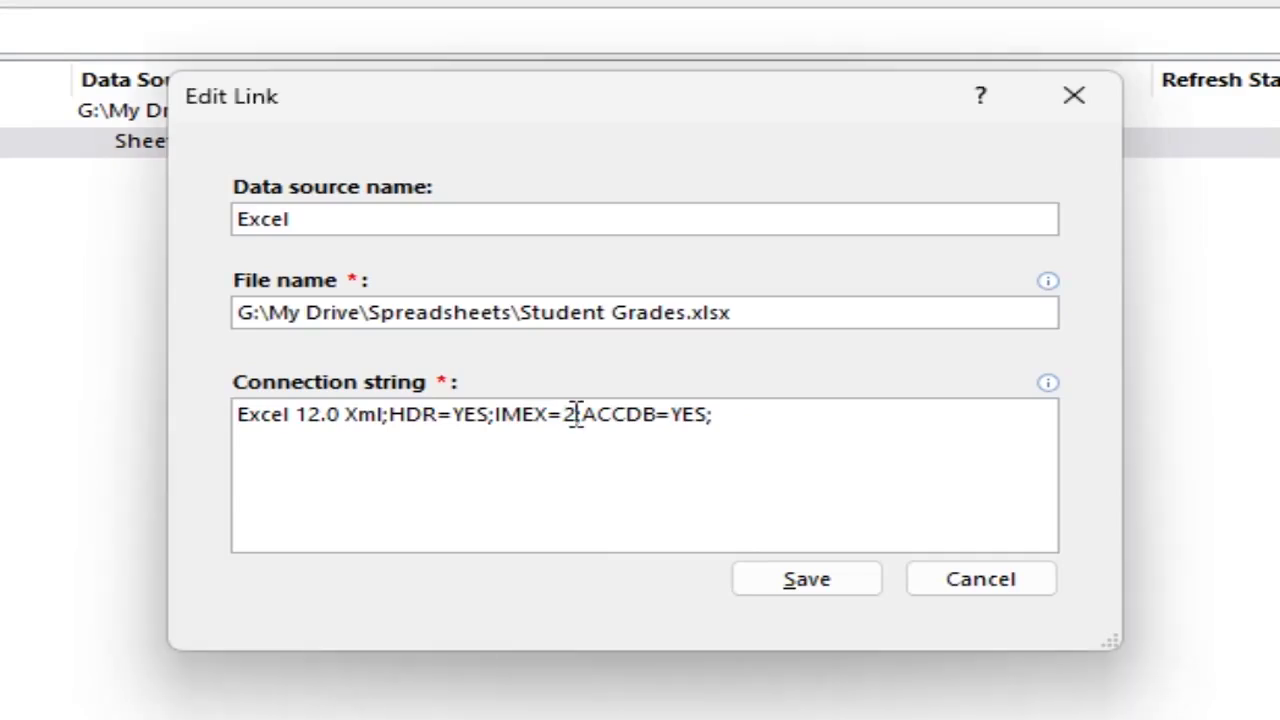
Change IMEX=2 to IMEX=0 in the connection string and save the link
{"action": "double_click", "coordinate": [569, 413]}
{"action": "type", "text": "0"}
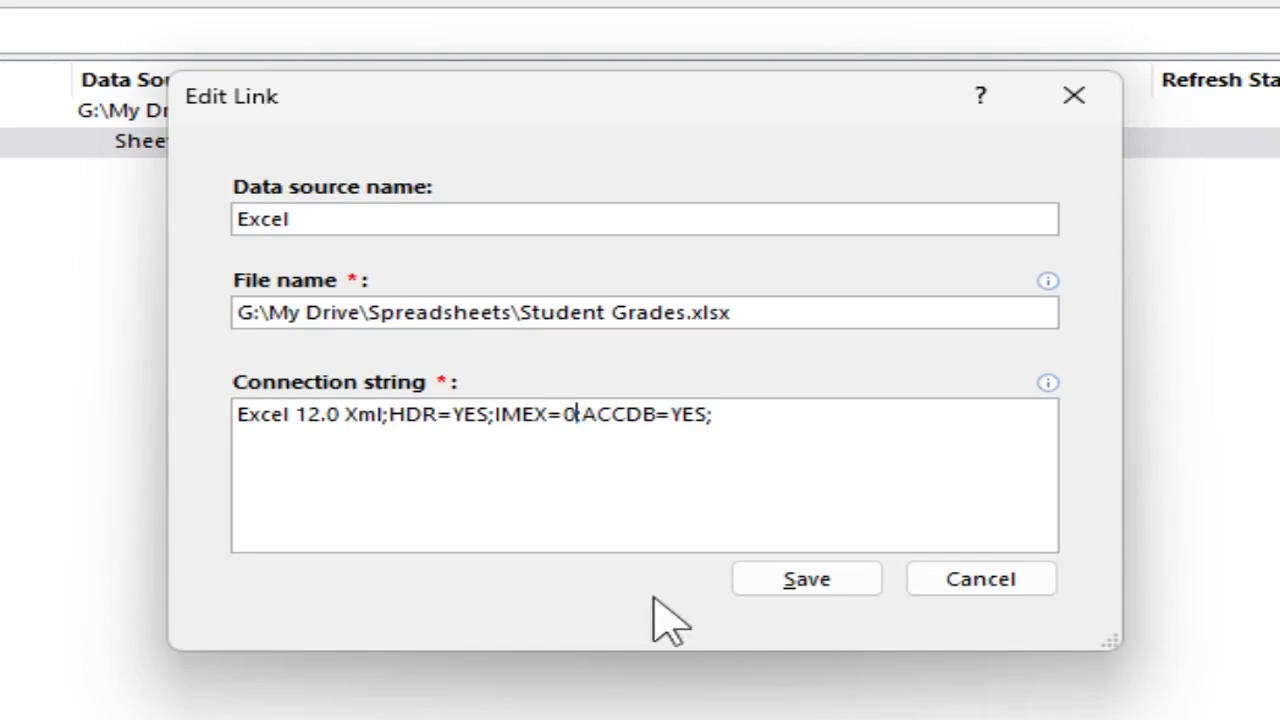
{"action": "left_click", "coordinate": [809, 597]}
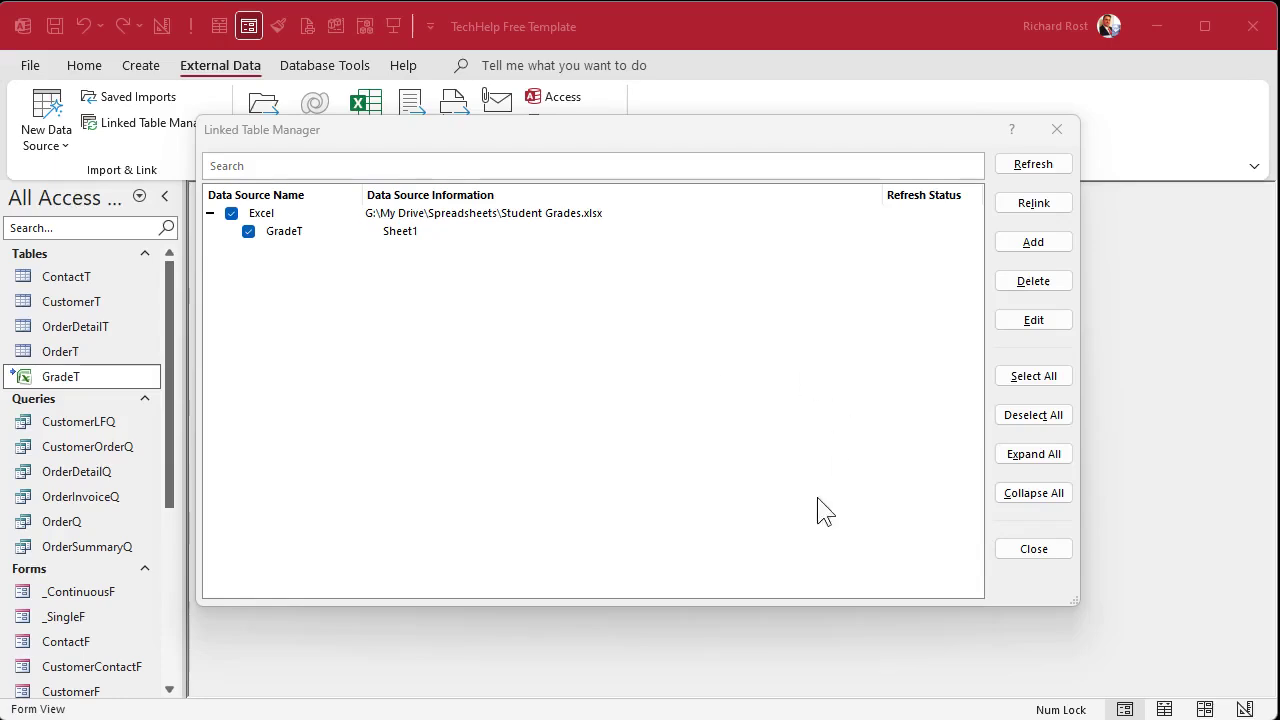
In GradeT, change Sulu's Test 1 to 65 and Bones' Test 2 to 100
{"action": "left_click", "coordinate": [1057, 553]}
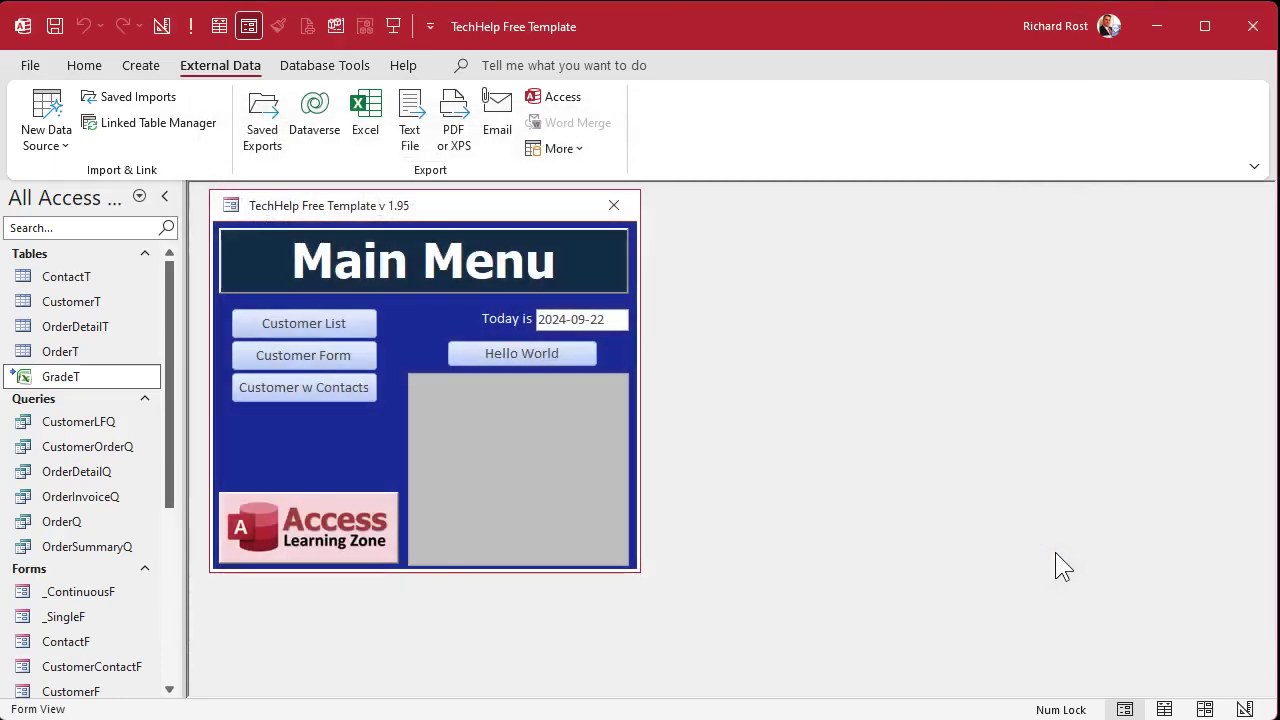
{"action": "double_click", "coordinate": [78, 376]}
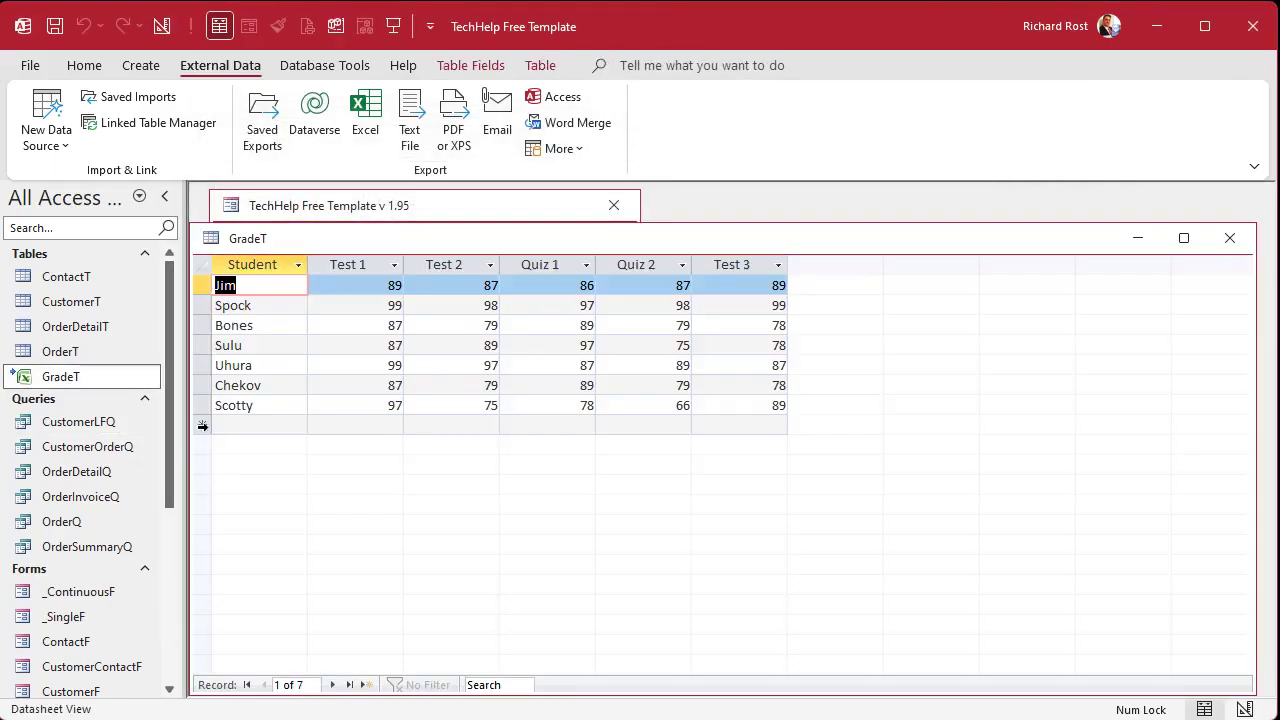
{"action": "left_click", "coordinate": [199, 425]}
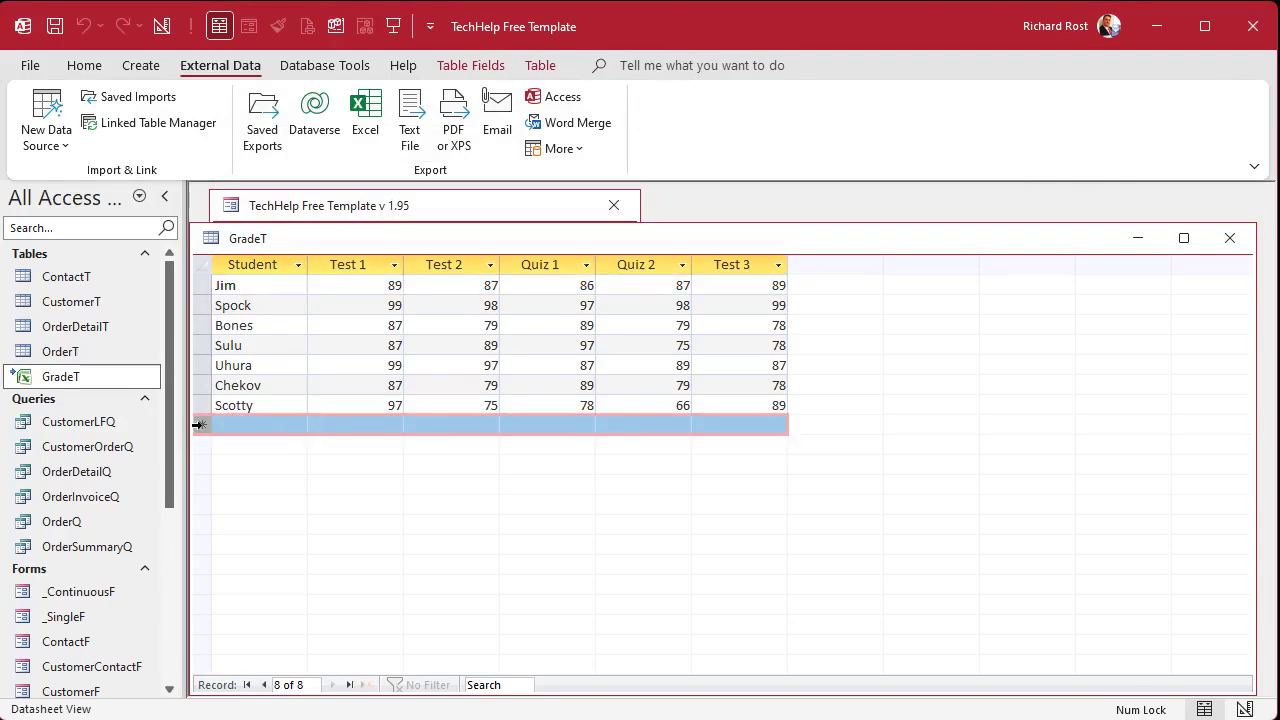
{"action": "left_click_drag", "start_coordinate": [354, 350], "coordinate": [405, 346]}
{"action": "type", "text": "65"}
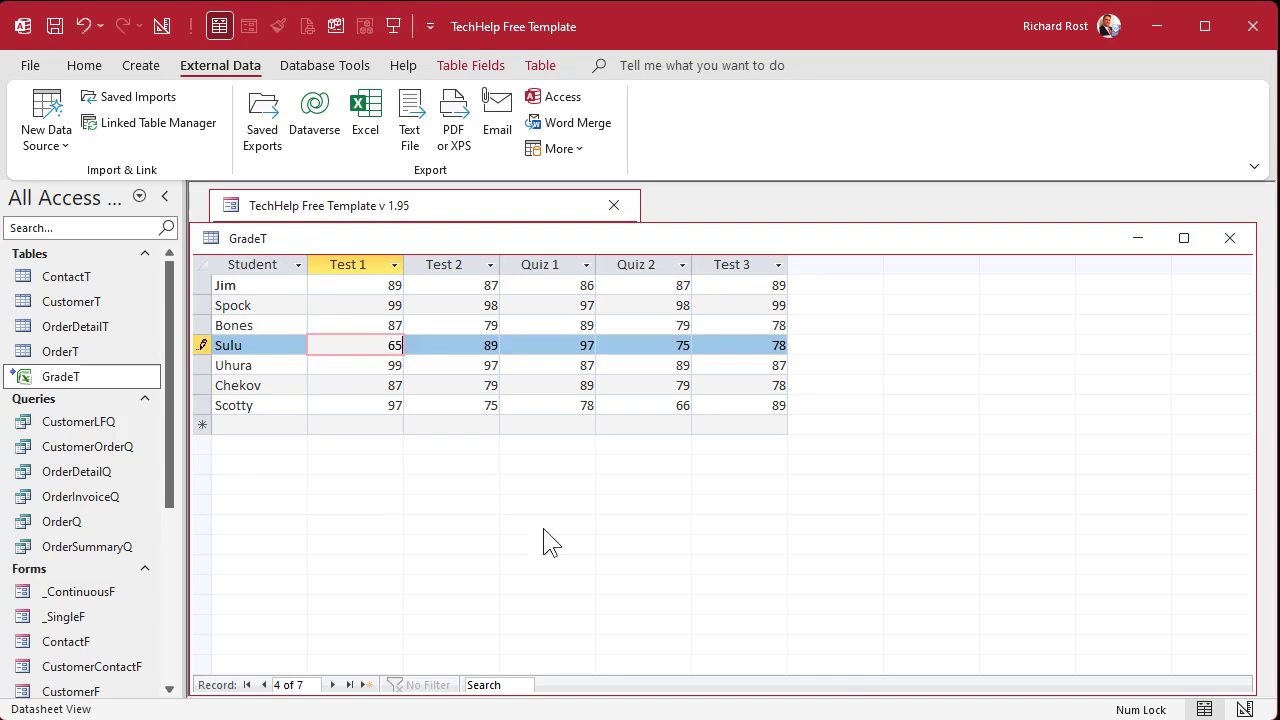
{"action": "key", "text": "Tab"}
{"action": "key", "text": "Up"}
{"action": "type", "text": "100"}
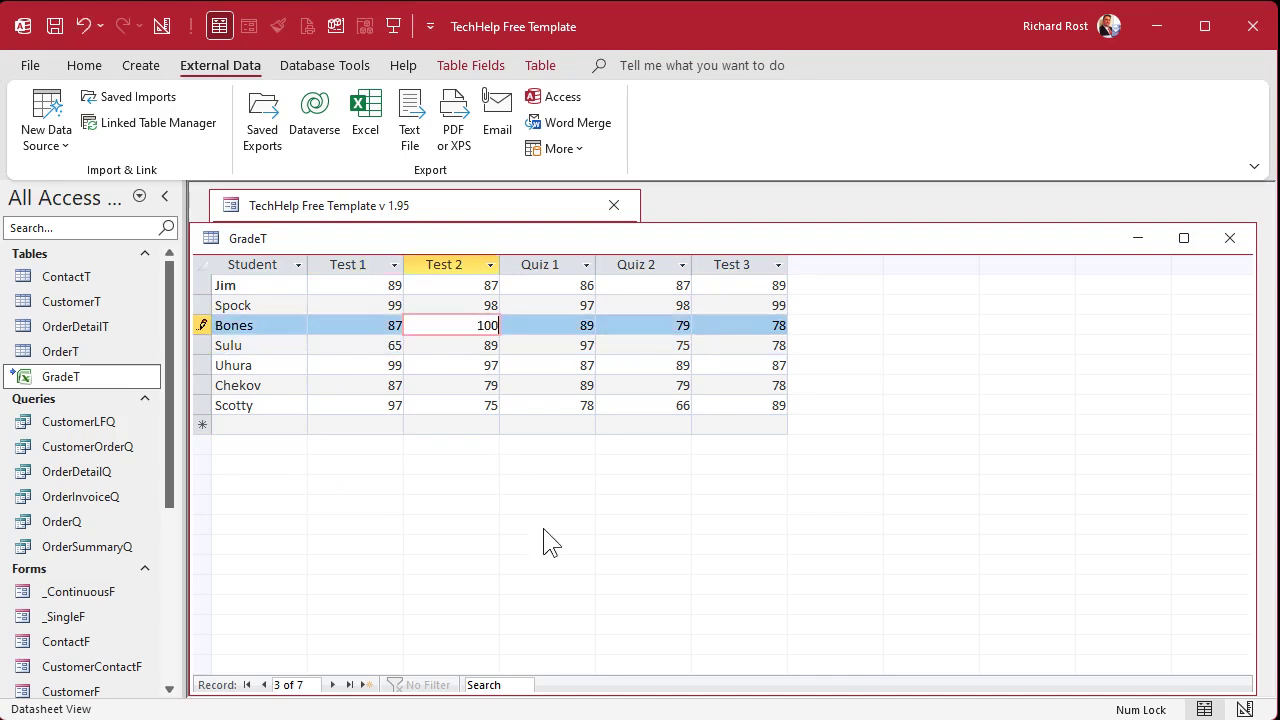
{"action": "key", "text": "Down"}
{"action": "key", "text": "Down"}
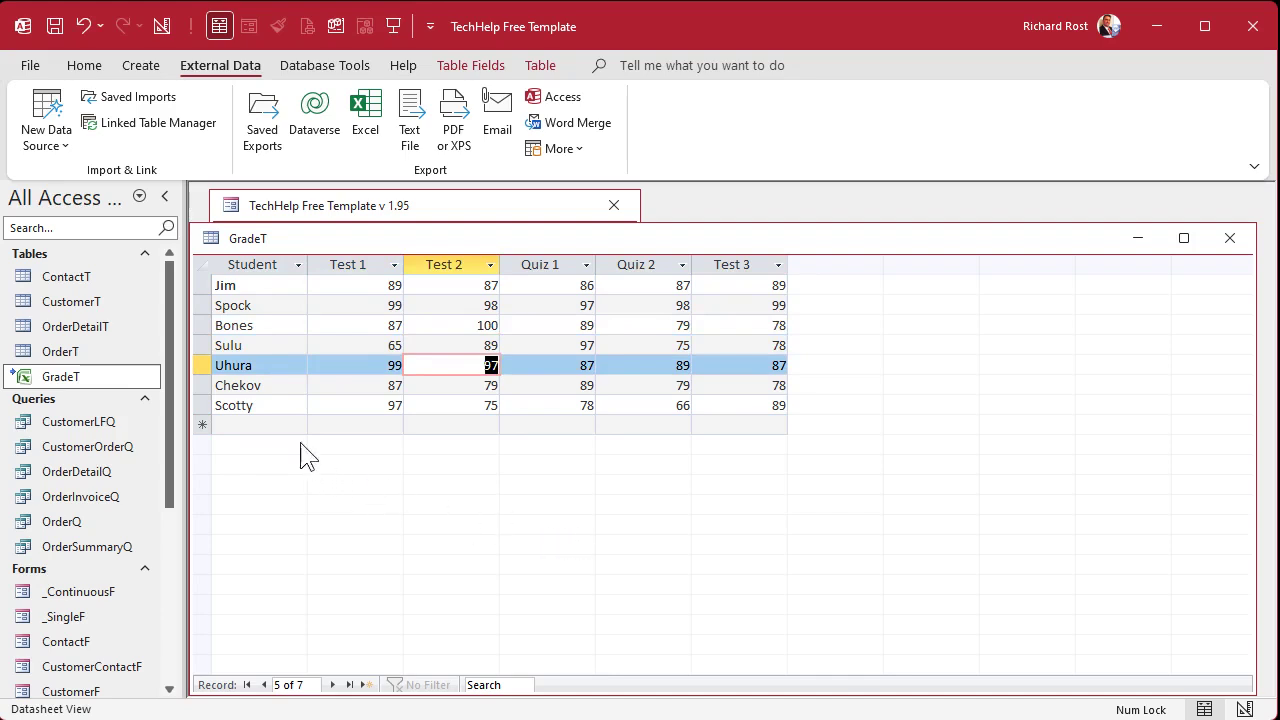
Add student Picard with 99 on Test 1 and Test 2, then try deleting that record
{"action": "left_click", "coordinate": [276, 425]}
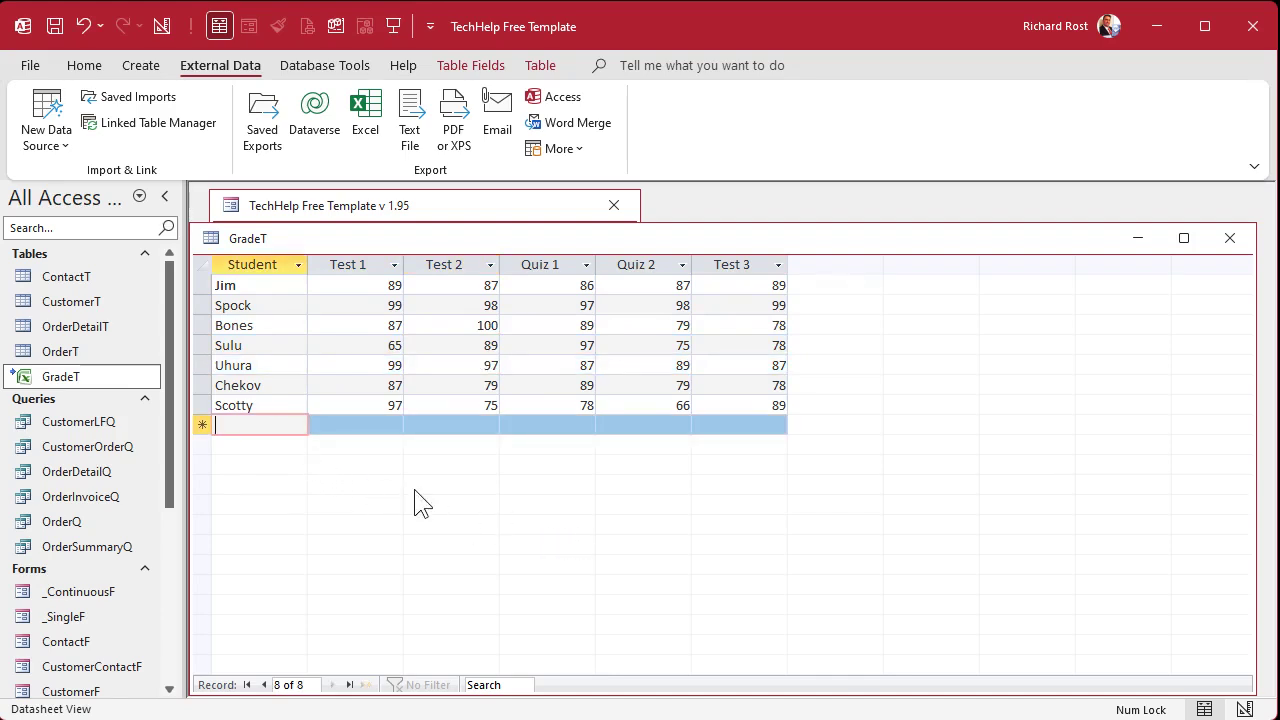
{"action": "type", "text": "Picard"}
{"action": "key", "text": "Tab"}
{"action": "type", "text": "99"}
{"action": "key", "text": "Tab"}
{"action": "type", "text": "99"}
{"action": "key", "text": "Tab"}
{"action": "key", "text": "Down"}
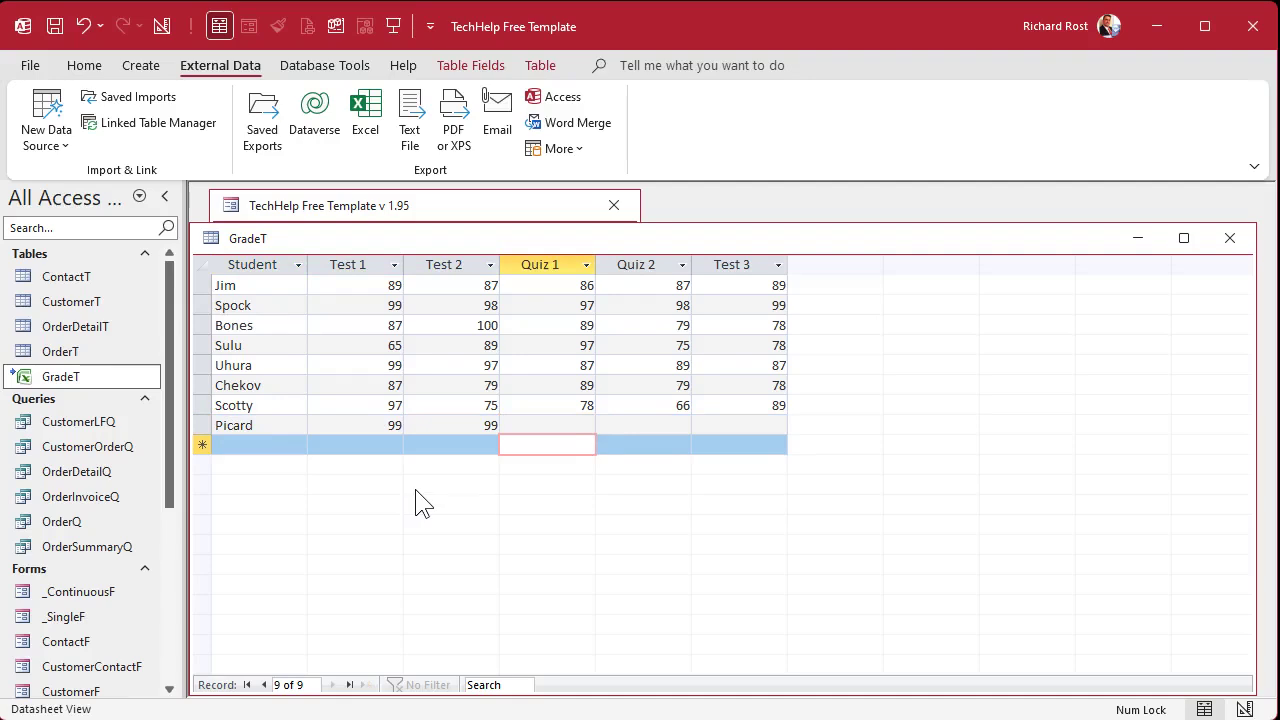
{"action": "left_click", "coordinate": [201, 425]}
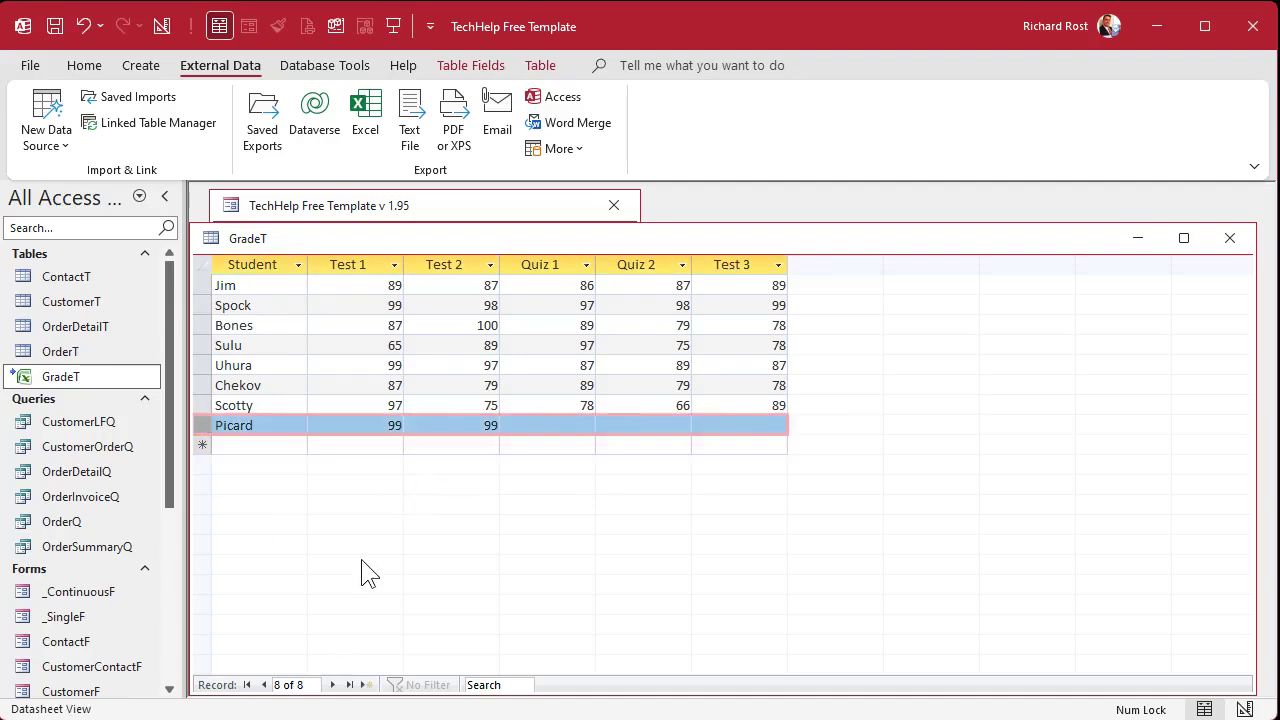
{"action": "key", "text": "Delete"}
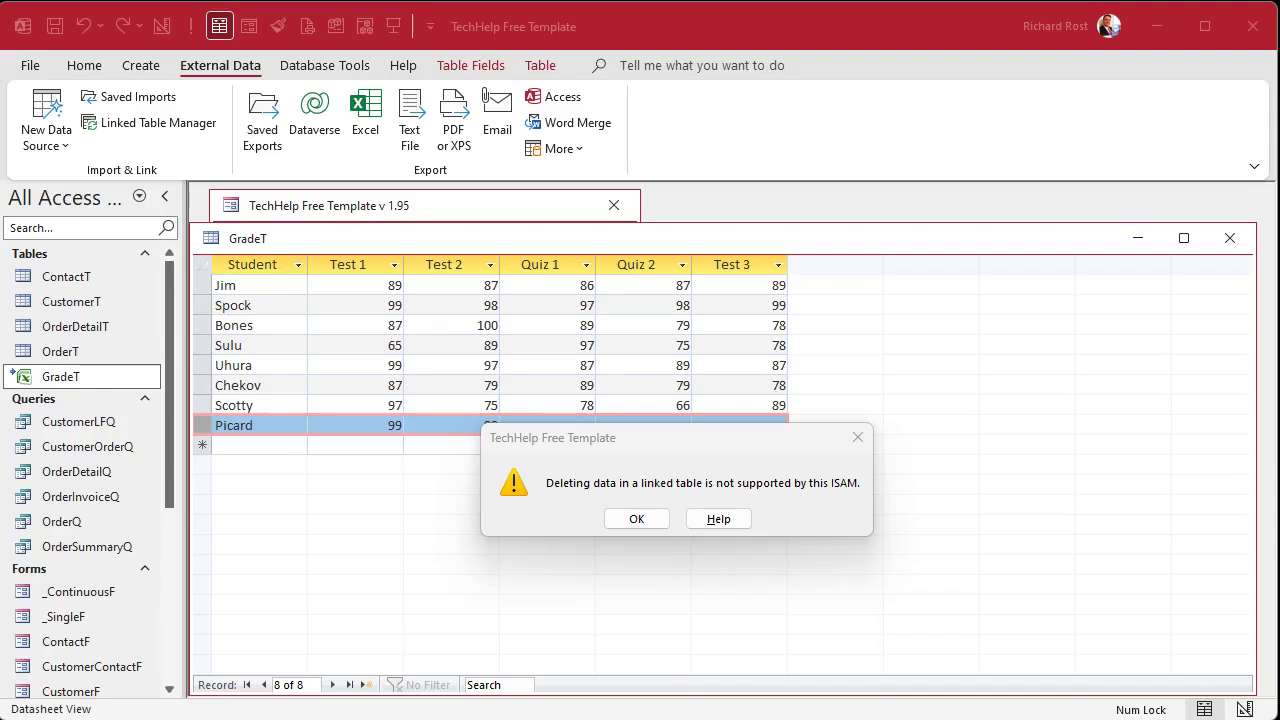
Dismiss the ISAM delete error and close the GradeT datasheet
{"action": "left_click", "coordinate": [636, 519]}
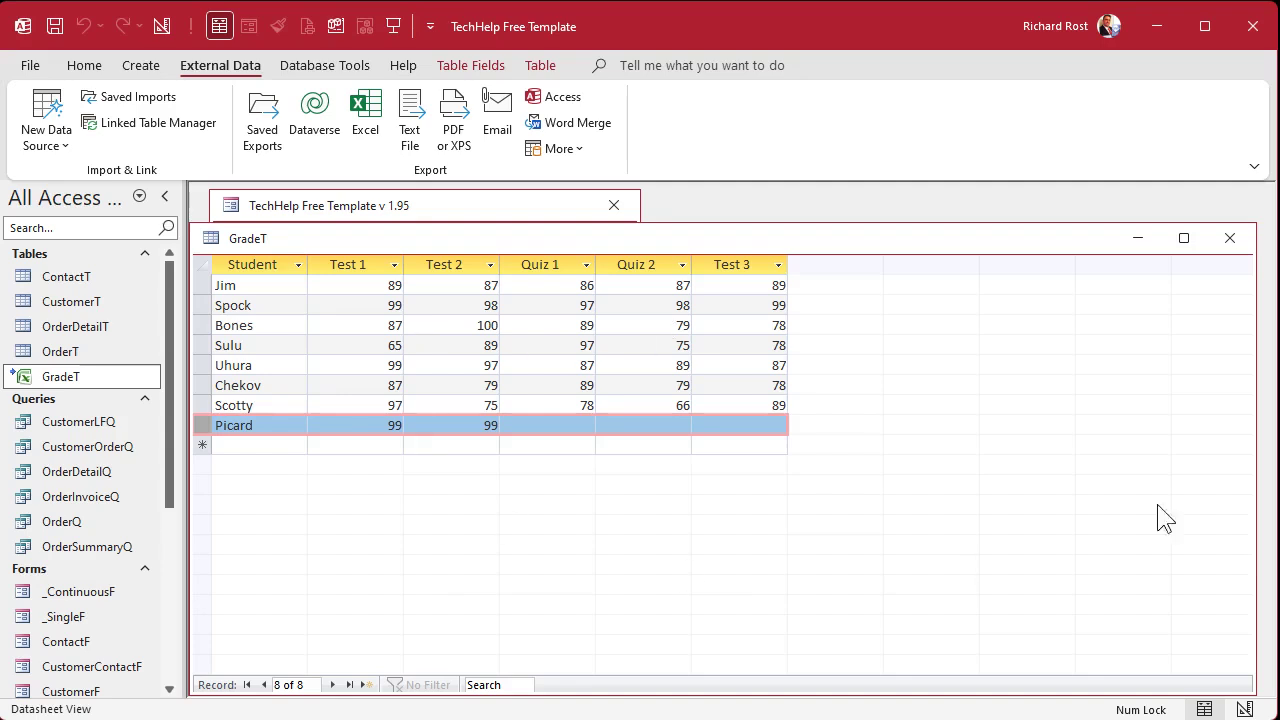
{"action": "left_click", "coordinate": [1229, 238]}
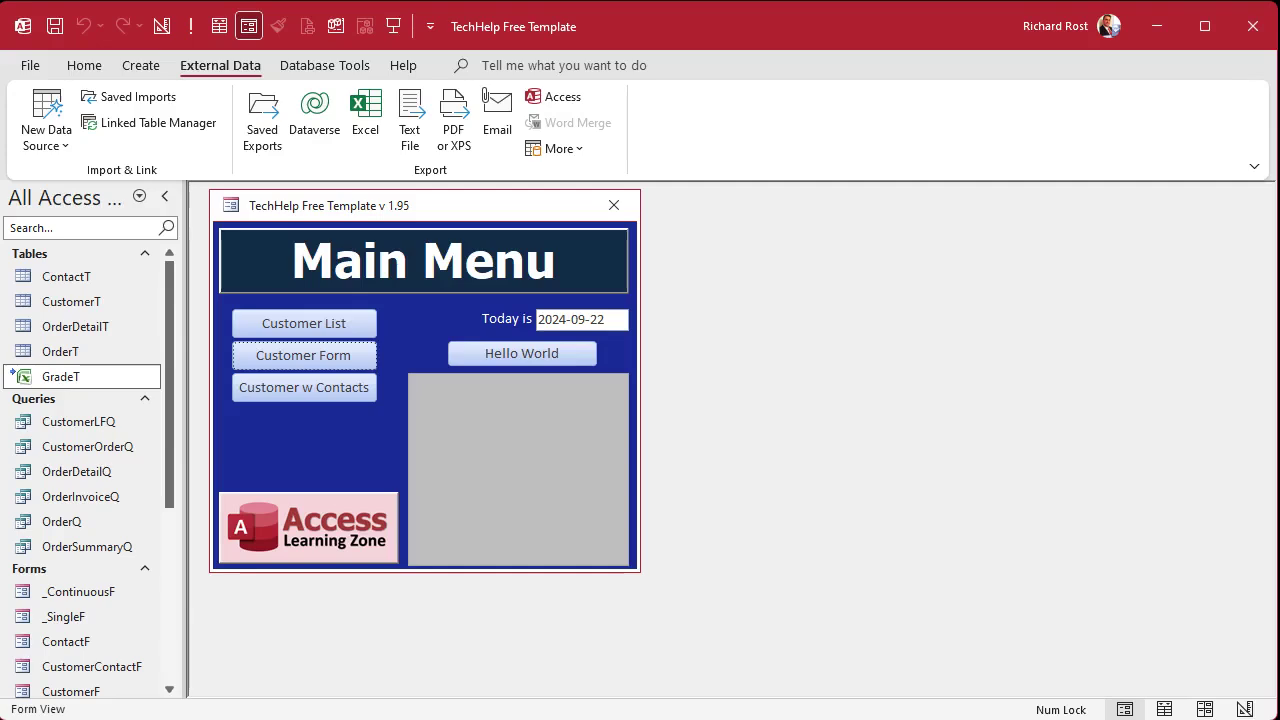
{"action": "key", "text": "alt+Tab"}
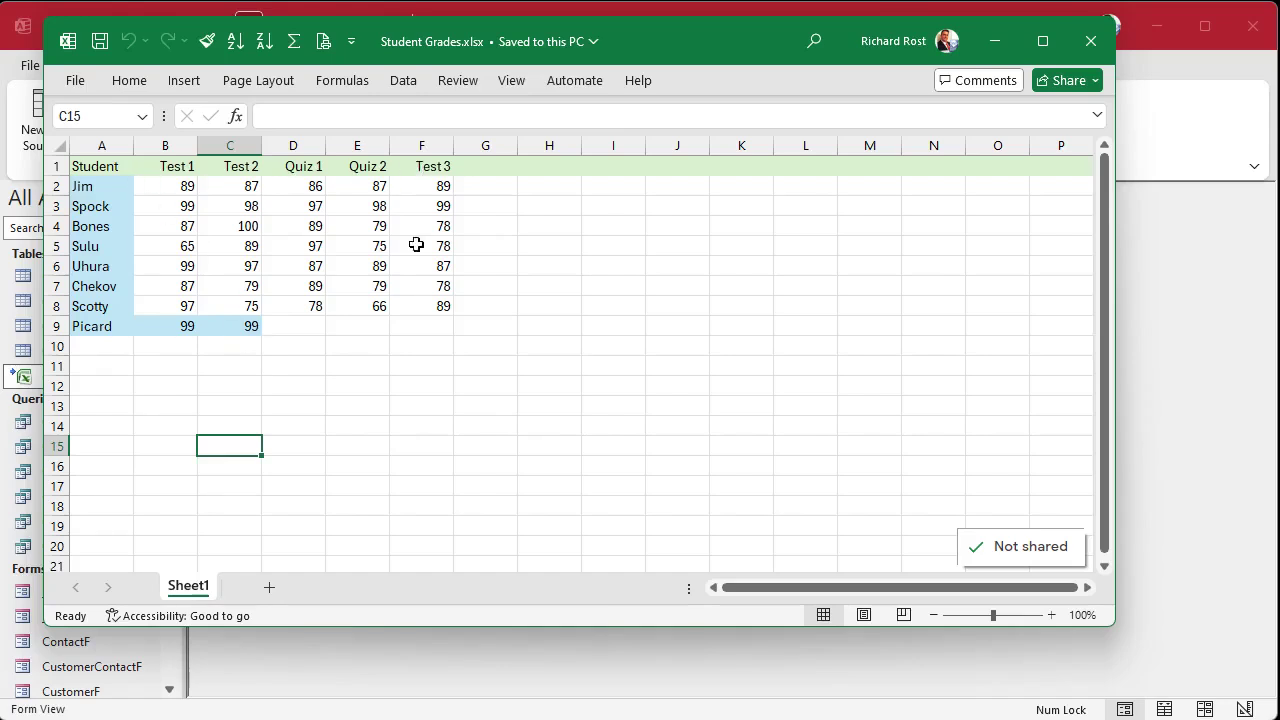
{"action": "left_click", "coordinate": [1091, 41]}
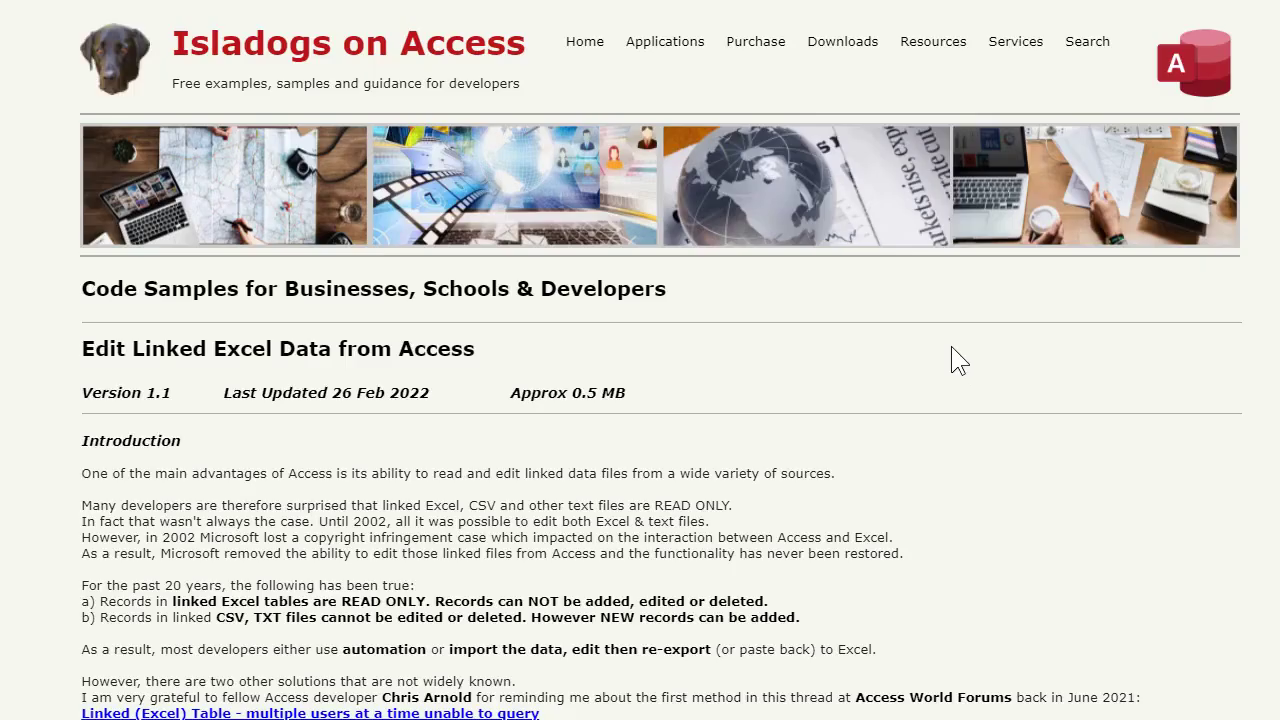
{"action": "scroll", "coordinate": [1060, 424], "scroll_direction": "down", "scroll_amount": 4}
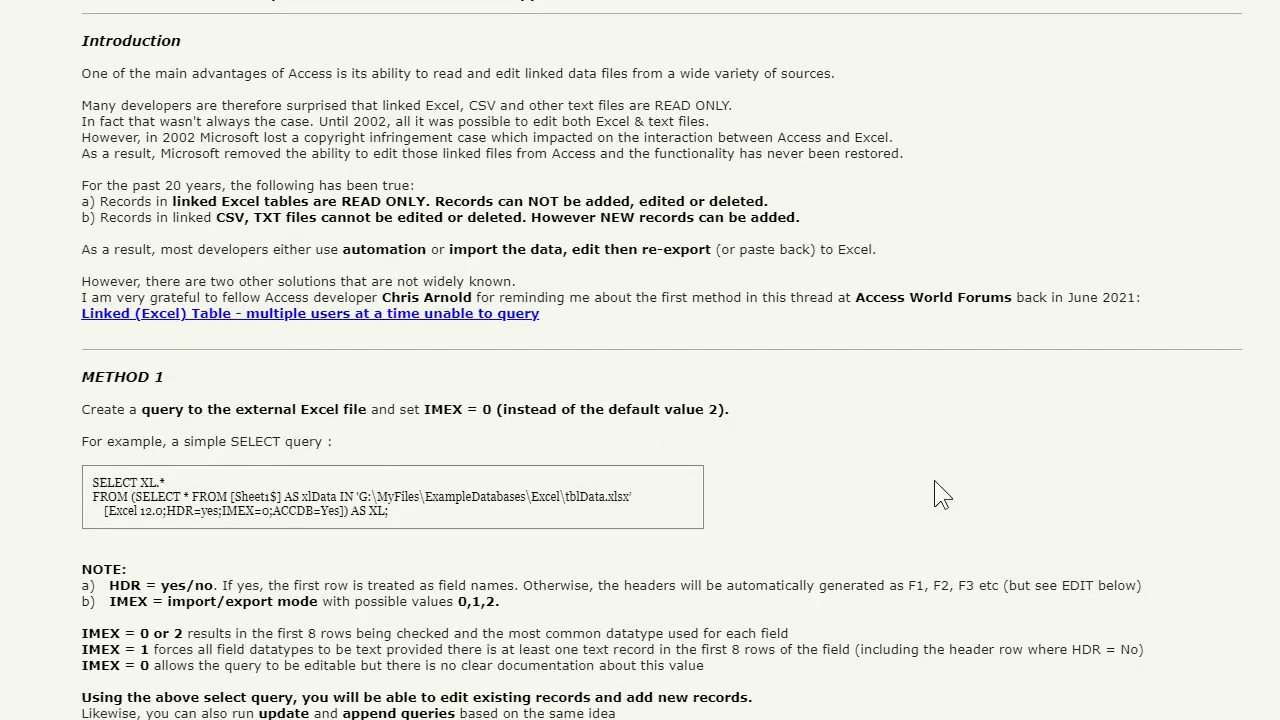
{"action": "scroll", "coordinate": [934, 480], "scroll_direction": "down", "scroll_amount": 4}
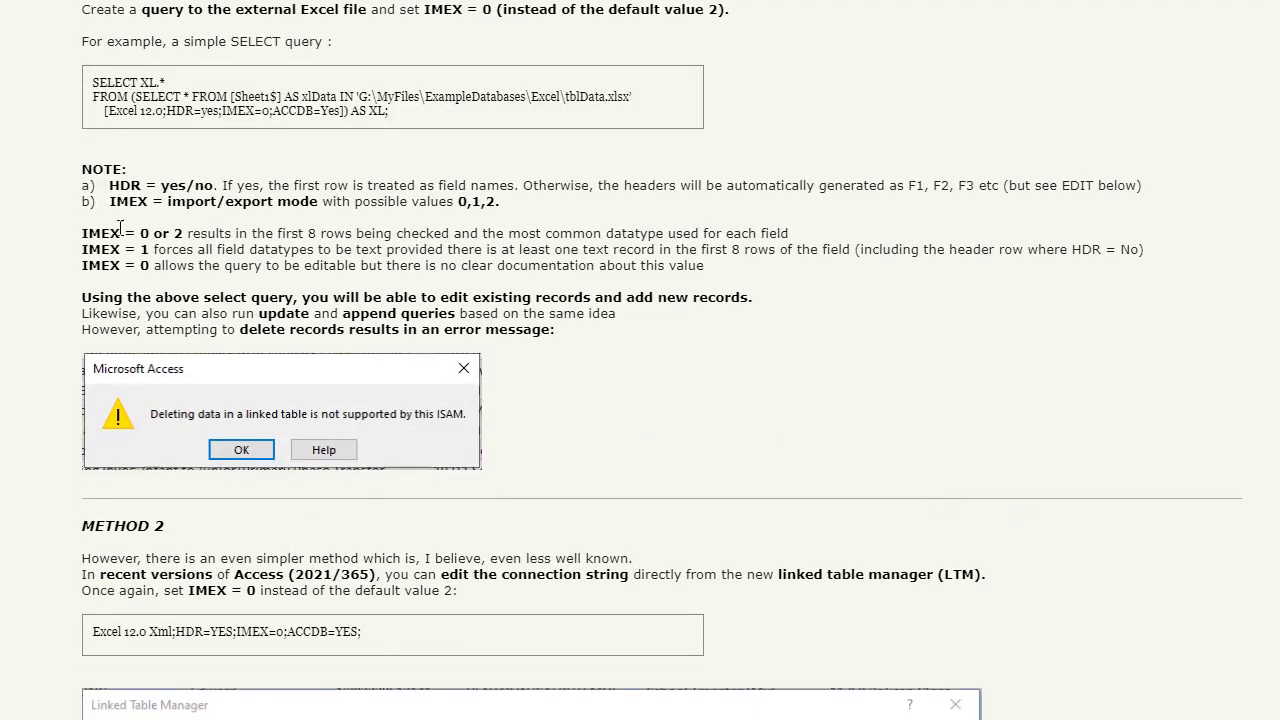
{"action": "scroll", "coordinate": [1111, 347], "scroll_direction": "down", "scroll_amount": 3}
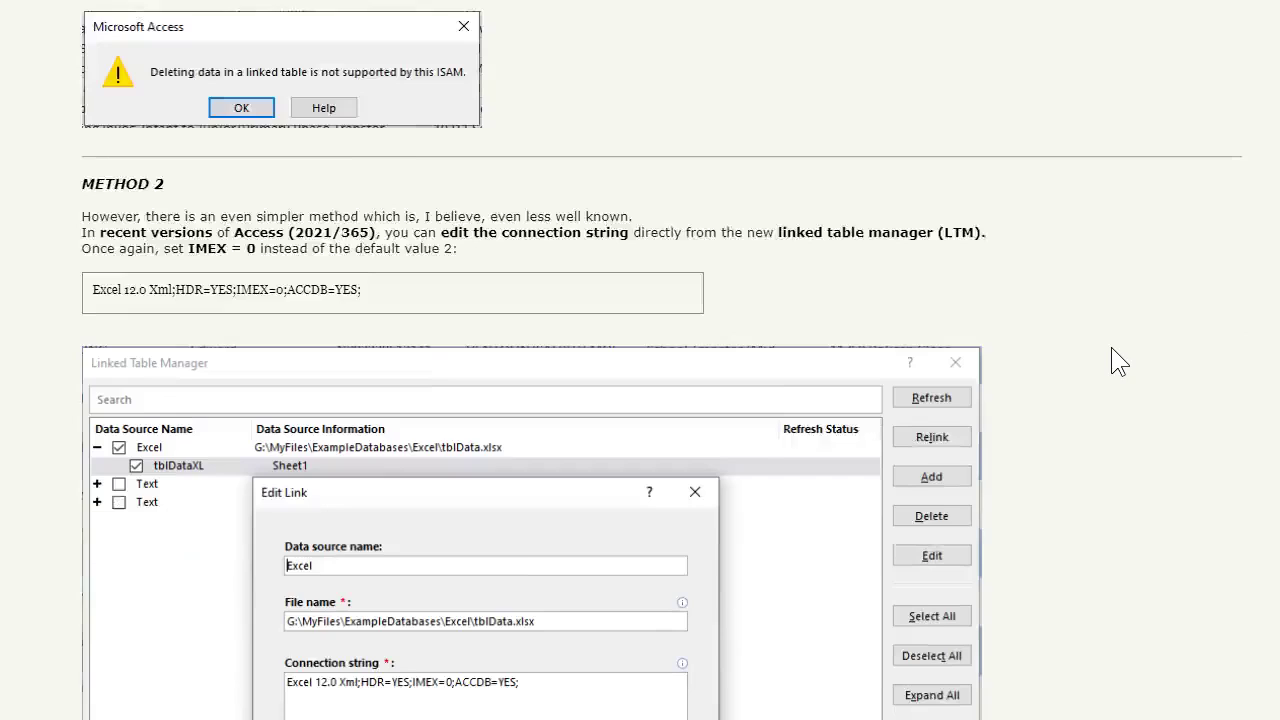
{"action": "scroll", "coordinate": [1111, 349], "scroll_direction": "down", "scroll_amount": 9}
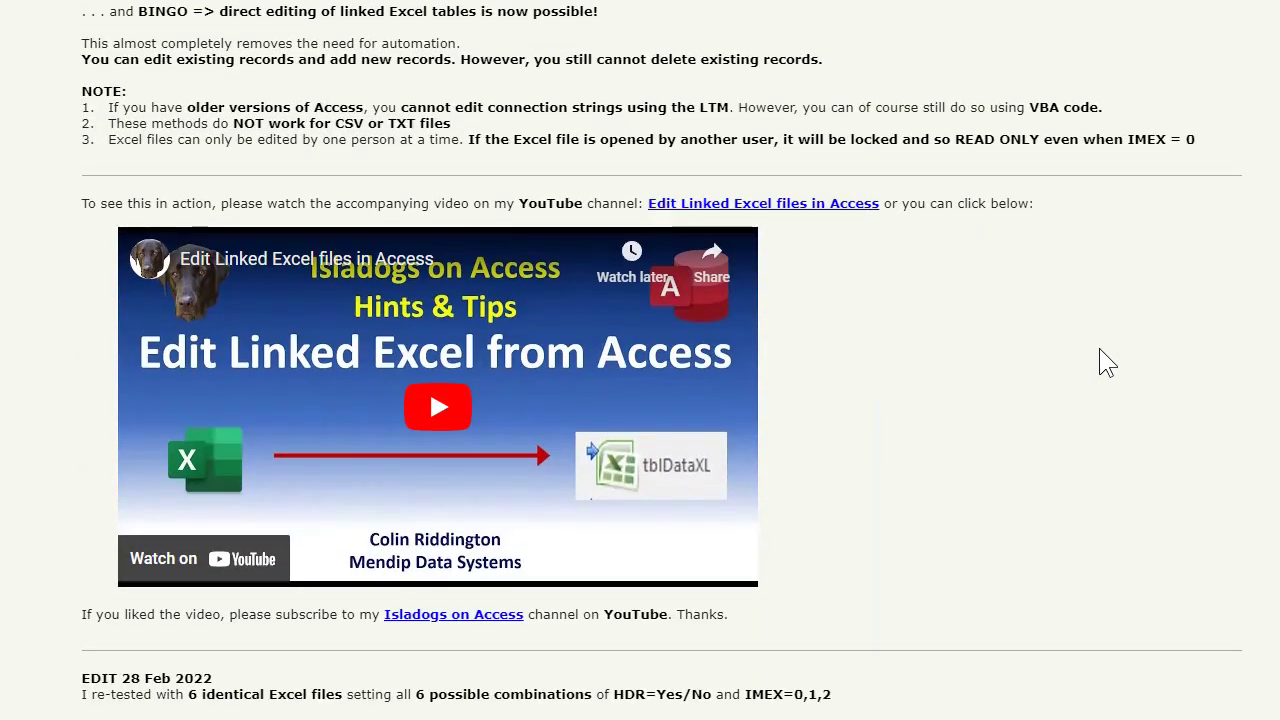
{"action": "scroll", "coordinate": [1143, 340], "scroll_direction": "down", "scroll_amount": 12}
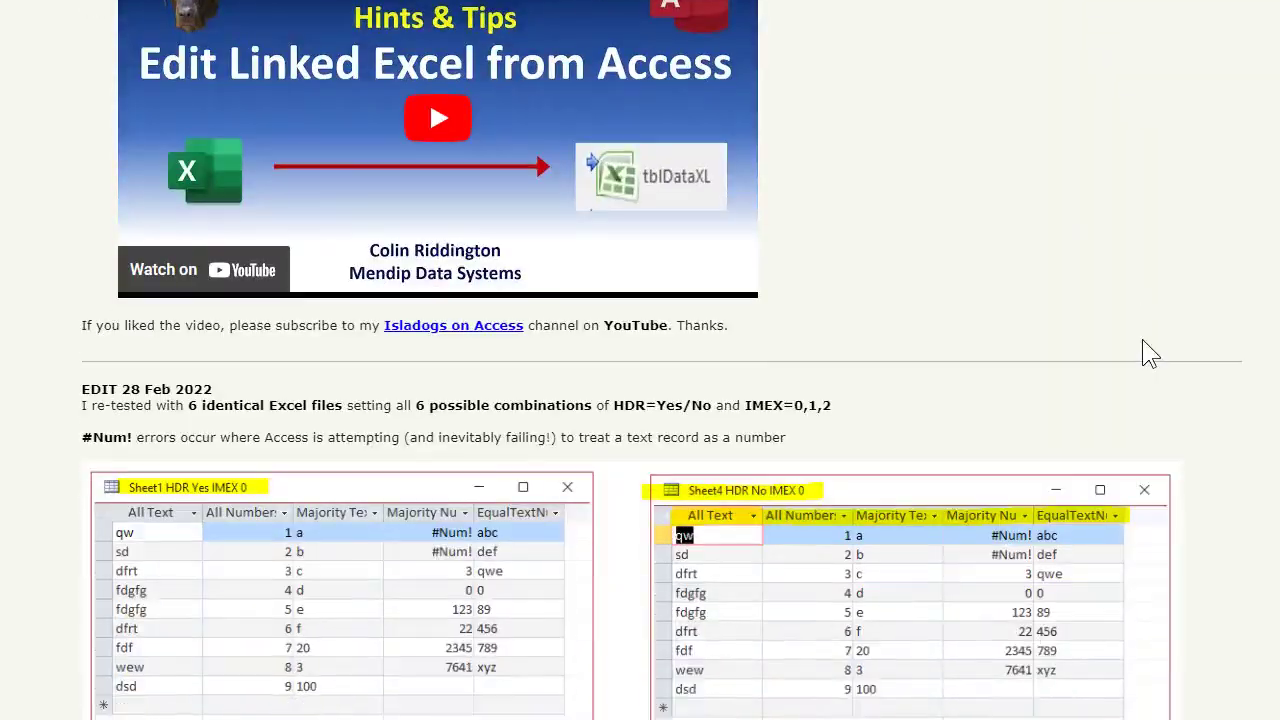